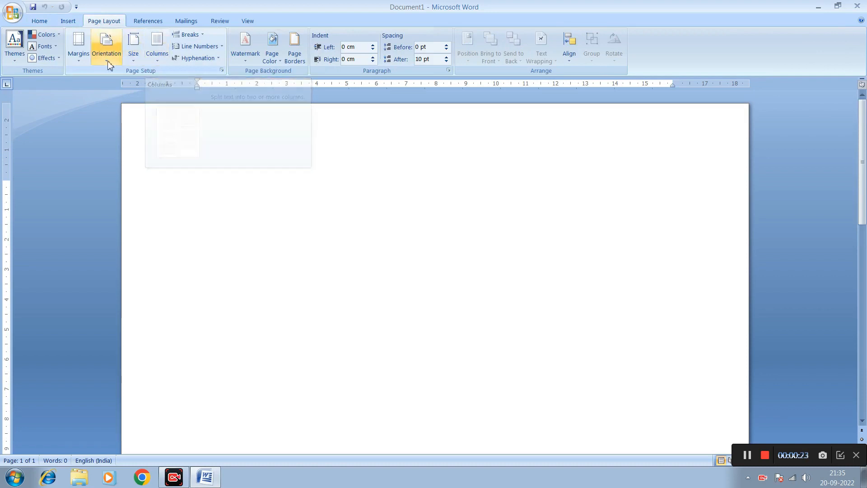
{"action": "left_click", "coordinate": [86, 63]}
{"action": "left_click", "coordinate": [108, 115]}
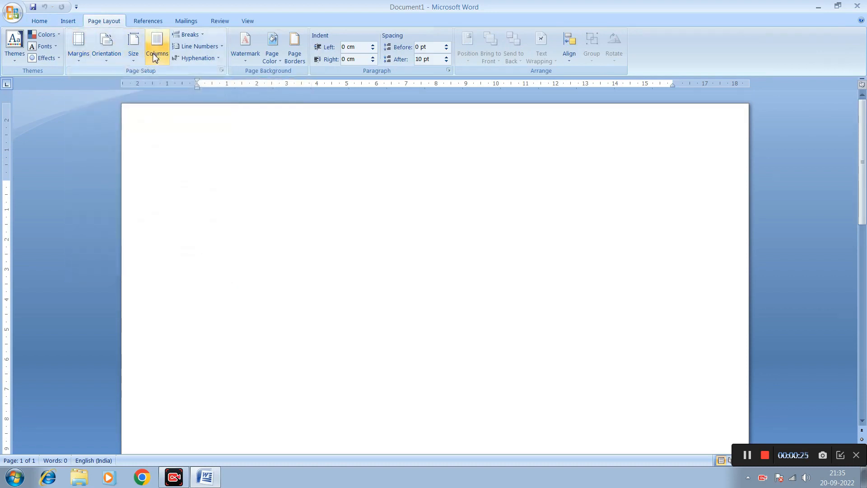
Step: Set a custom paper size of 16 cm wide by 10 cm high for the whole document
{"action": "left_click", "coordinate": [135, 61]}
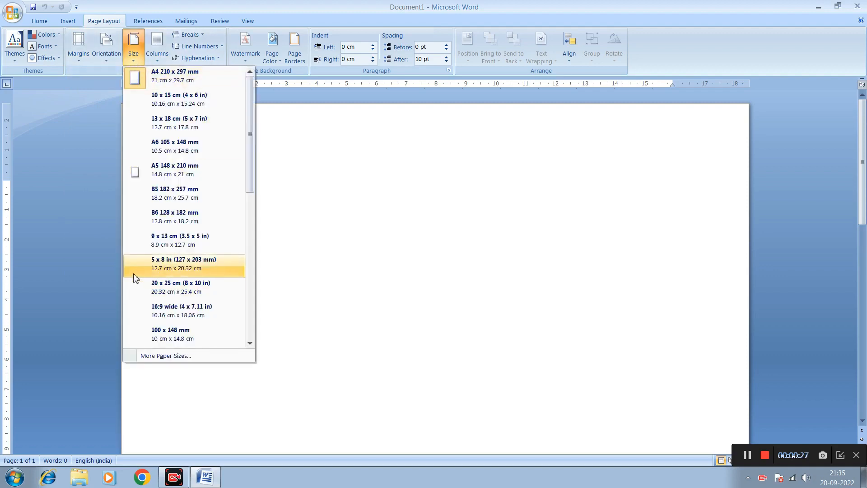
{"action": "left_click", "coordinate": [177, 354]}
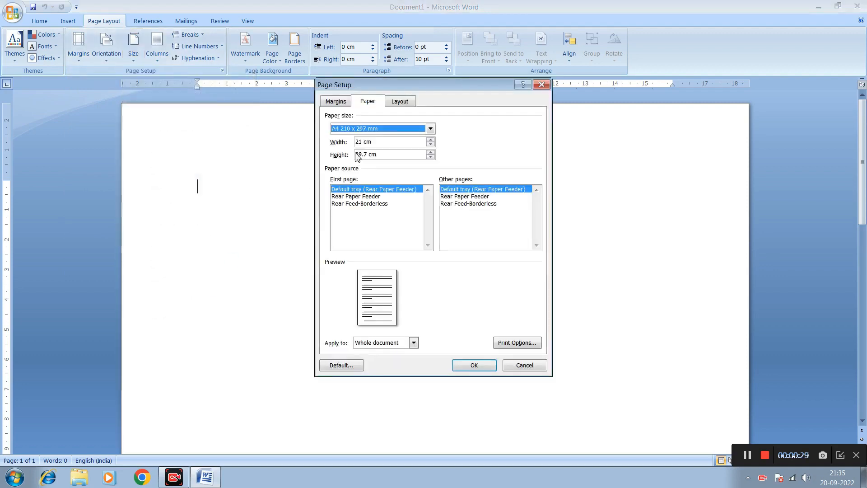
{"action": "left_click_drag", "start_coordinate": [371, 143], "coordinate": [332, 143]}
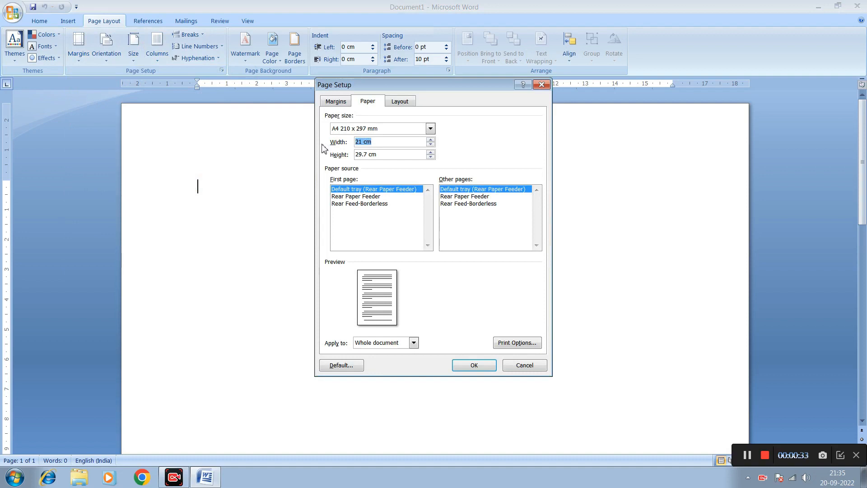
{"action": "type", "text": "16"}
{"action": "key", "text": "Tab"}
{"action": "type", "text": "1"}
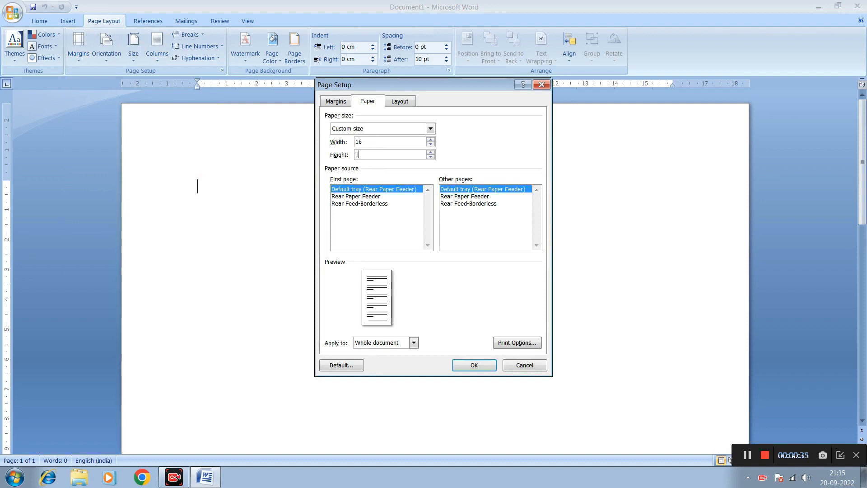
{"action": "key", "text": "shift+Tab"}
{"action": "key", "text": "Right"}
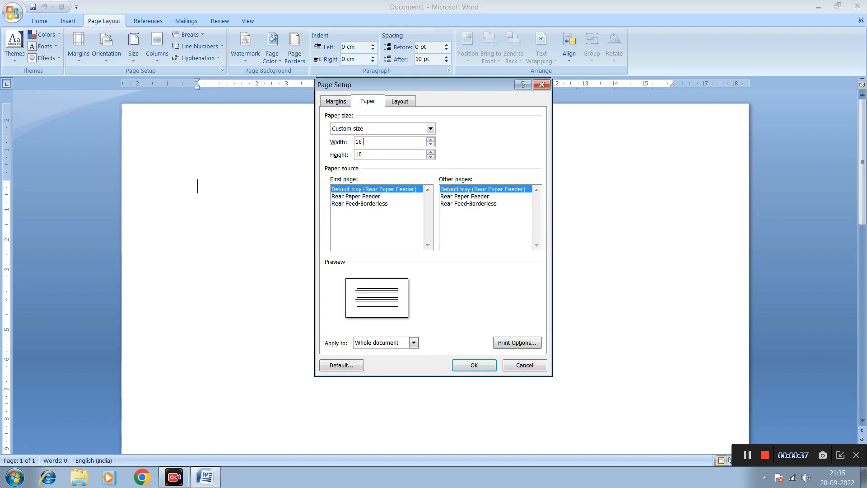
{"action": "type", "text": "cm"}
{"action": "key", "text": "Tab"}
{"action": "key", "text": "Tab"}
{"action": "key", "text": "shift+Tab"}
{"action": "left_click", "coordinate": [474, 365]}
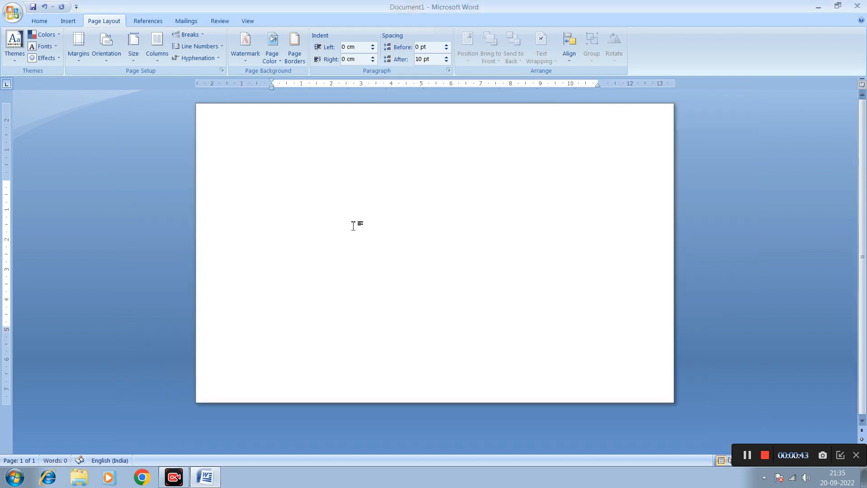
{"action": "left_click", "coordinate": [183, 22]}
{"action": "left_click", "coordinate": [153, 21]}
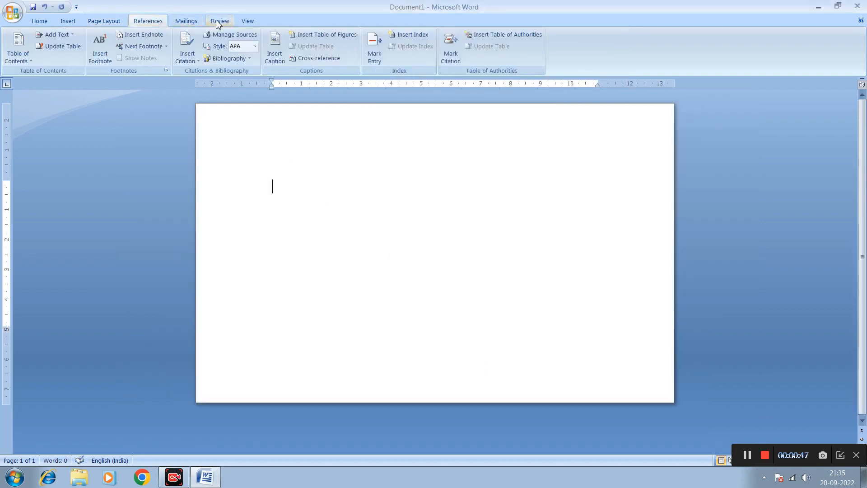
Step: Choose the orange-and-brown muffin art as the page border for the whole document
{"action": "left_click", "coordinate": [111, 21]}
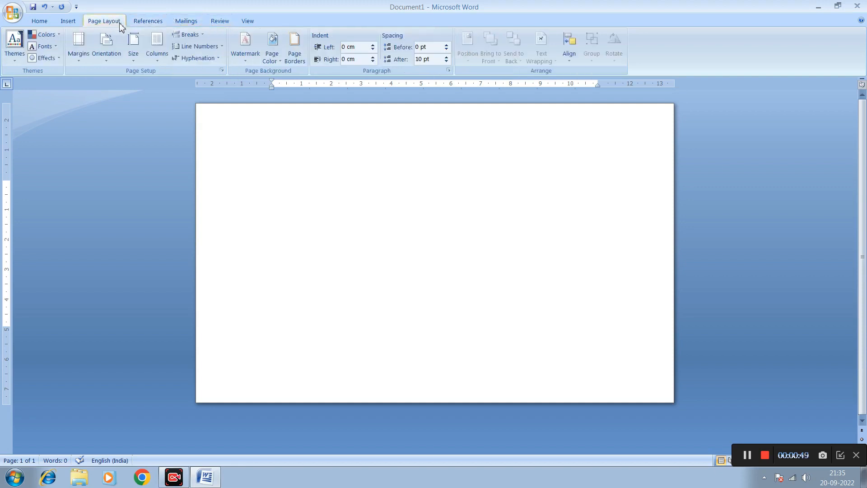
{"action": "left_click", "coordinate": [295, 54]}
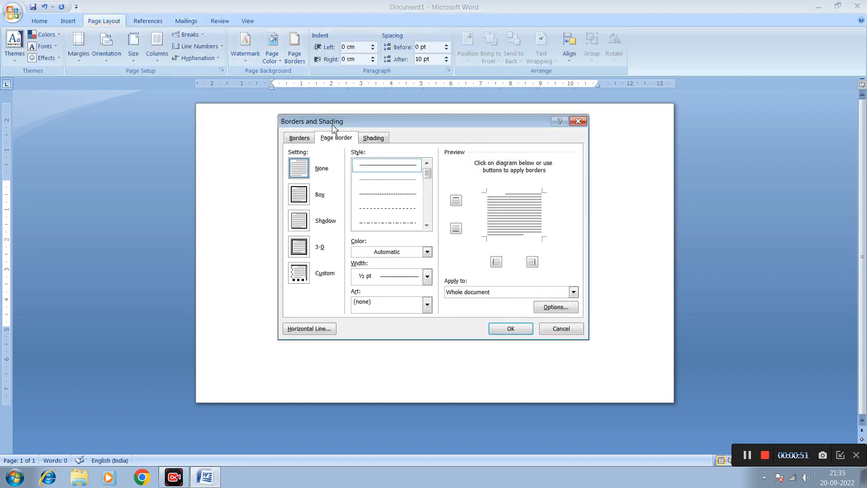
{"action": "left_click", "coordinate": [389, 304]}
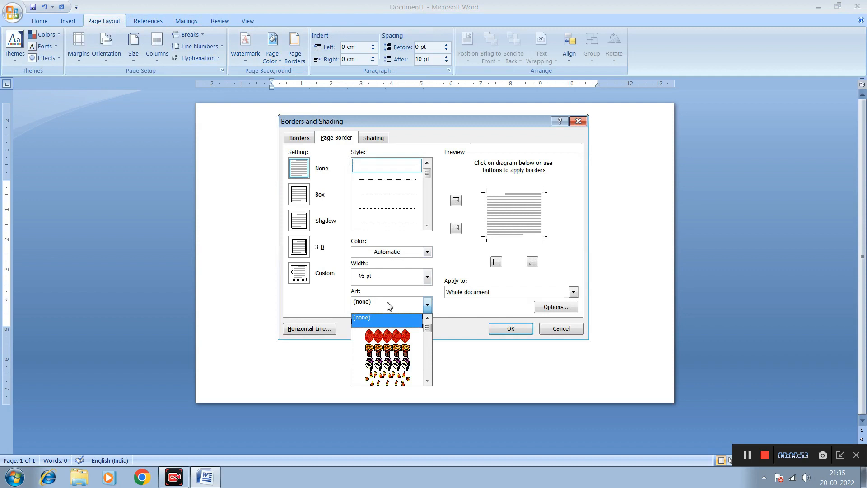
{"action": "left_click", "coordinate": [391, 354]}
Step: Reduce the art border's width to 5 pt and apply the border to the page
{"action": "left_click", "coordinate": [384, 276]}
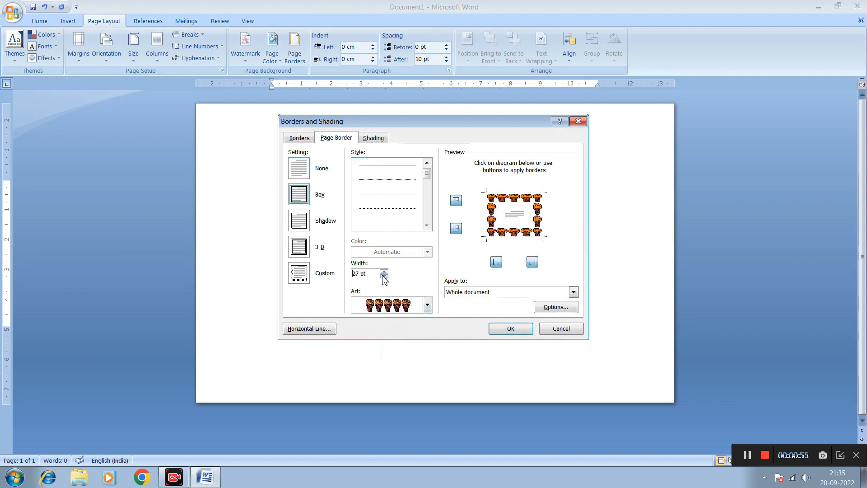
{"action": "left_click", "coordinate": [384, 276]}
{"action": "left_click", "coordinate": [384, 276]}
{"action": "left_click", "coordinate": [384, 276]}
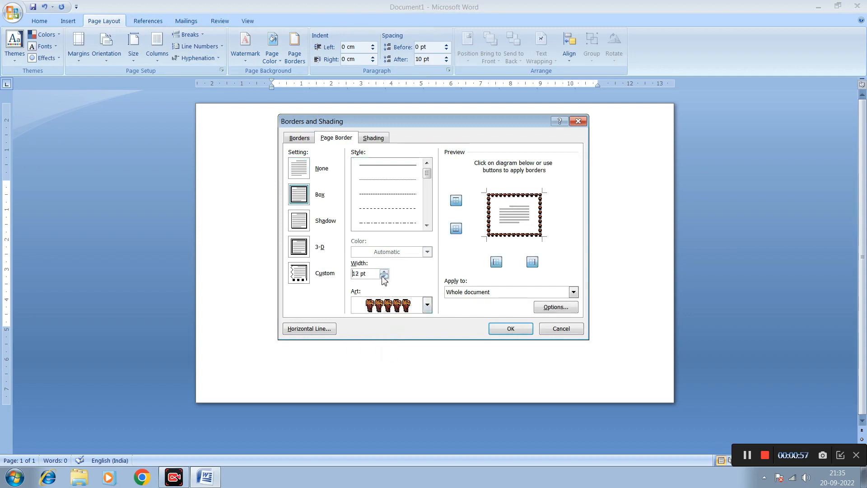
{"action": "left_click", "coordinate": [384, 276]}
{"action": "left_click", "coordinate": [382, 276]}
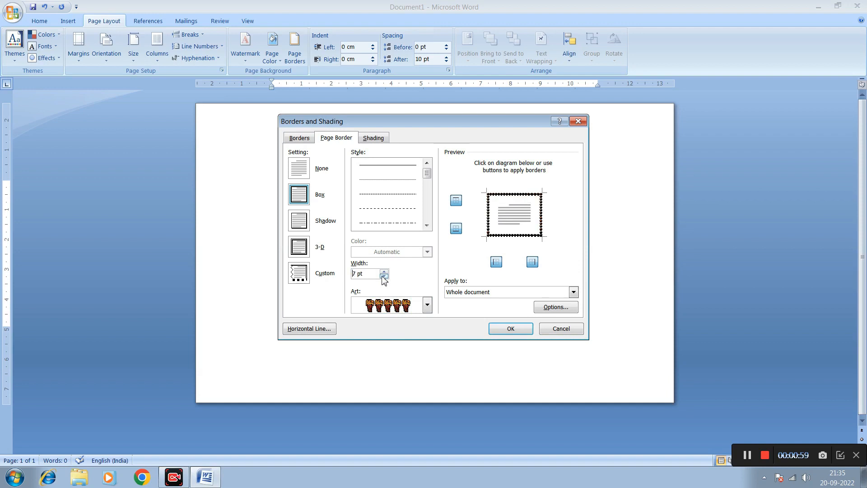
{"action": "left_click", "coordinate": [382, 277]}
{"action": "left_click", "coordinate": [383, 276]}
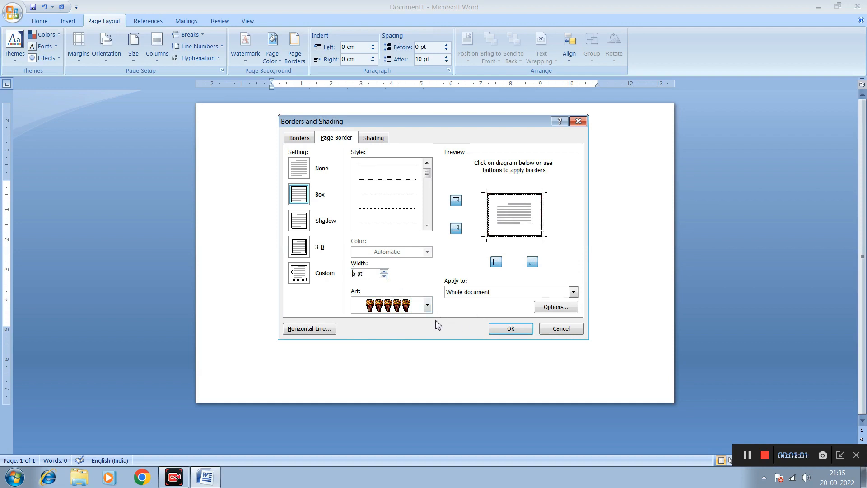
{"action": "left_click", "coordinate": [511, 329]}
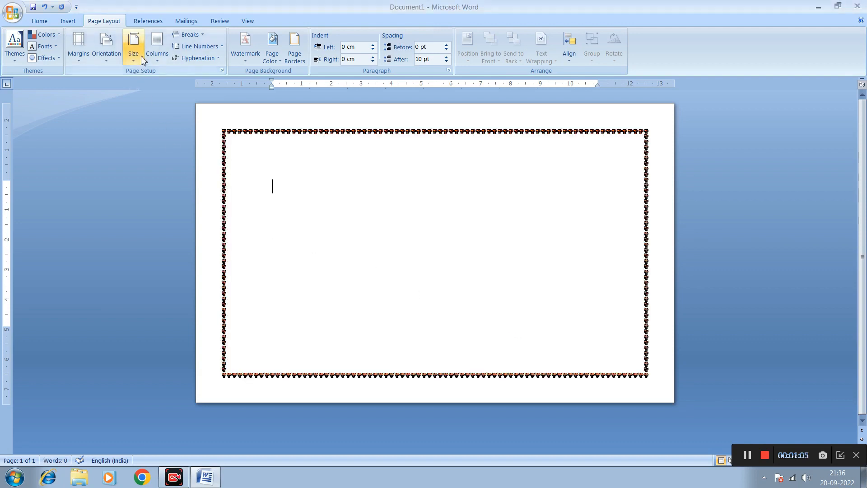
Step: Draw a rectangle about 13.9 cm by 8 cm filling the inside of the page border and make it accept text
{"action": "left_click", "coordinate": [68, 21]}
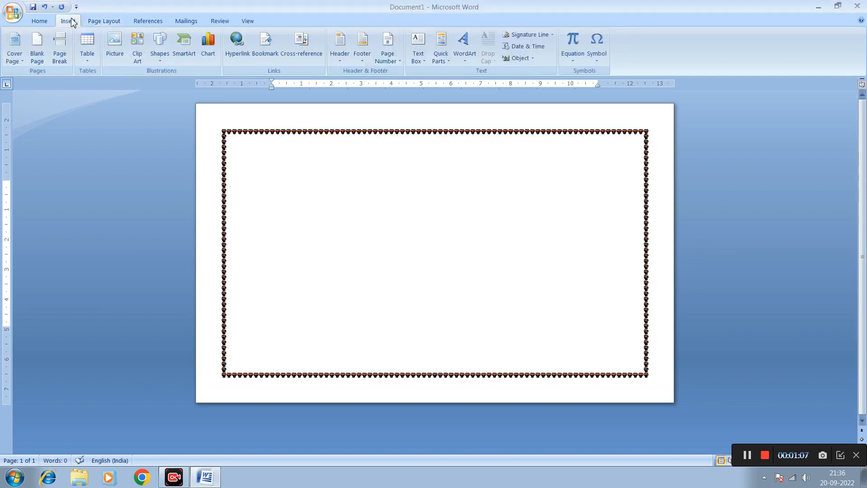
{"action": "left_click", "coordinate": [158, 57]}
{"action": "left_click", "coordinate": [187, 82]}
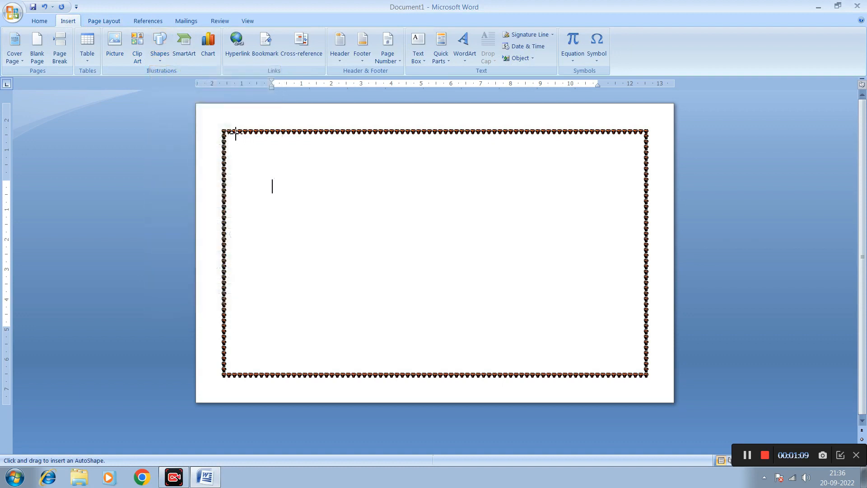
{"action": "mouse_move", "coordinate": [229, 137]}
{"action": "left_mouse_down"}
{"action": "mouse_move", "coordinate": [284, 211]}
{"action": "mouse_move", "coordinate": [315, 310]}
{"action": "mouse_move", "coordinate": [520, 371]}
{"action": "mouse_move", "coordinate": [647, 374]}
{"action": "left_mouse_up"}
{"action": "right_click", "coordinate": [480, 217]}
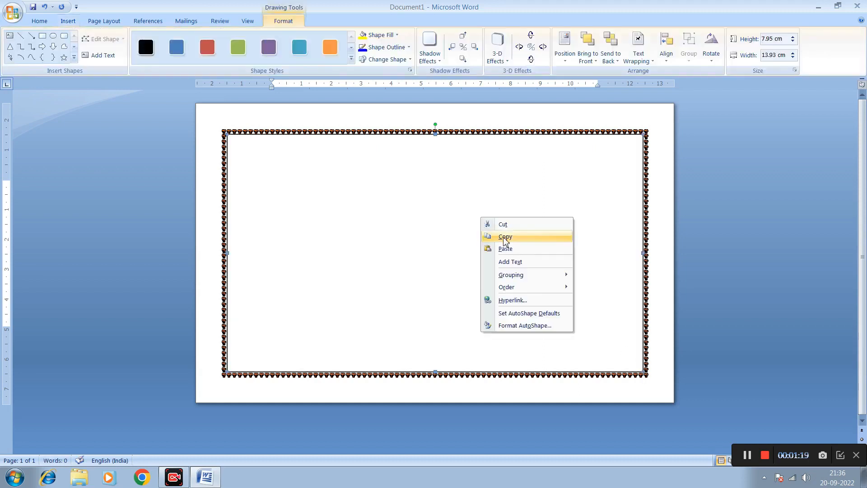
{"action": "left_click", "coordinate": [511, 262]}
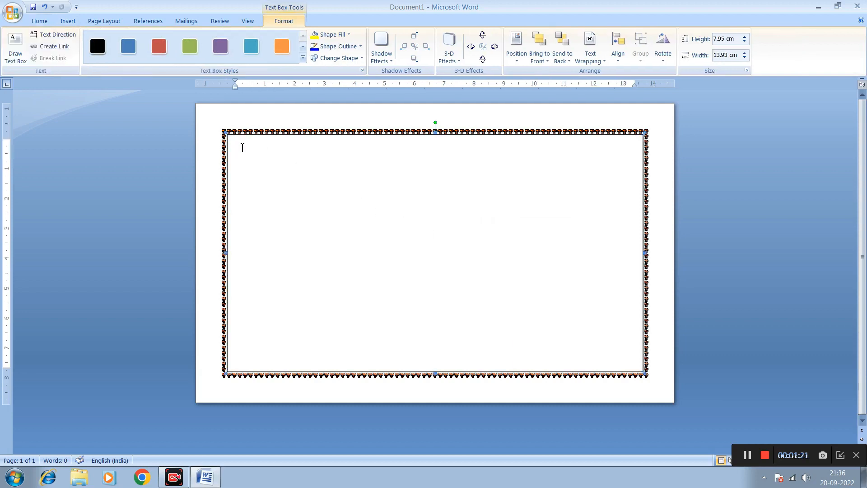
Step: Set the rectangle's text font to Arial, size 12
{"action": "left_click", "coordinate": [39, 21]}
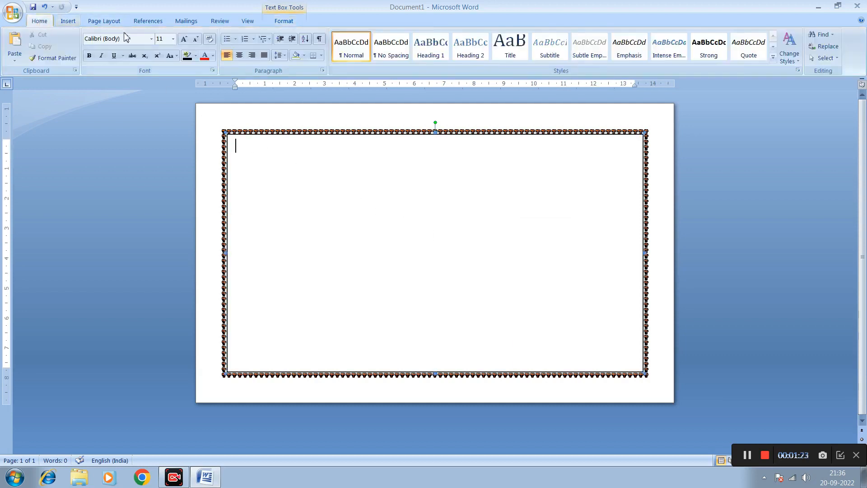
{"action": "left_click", "coordinate": [151, 39]}
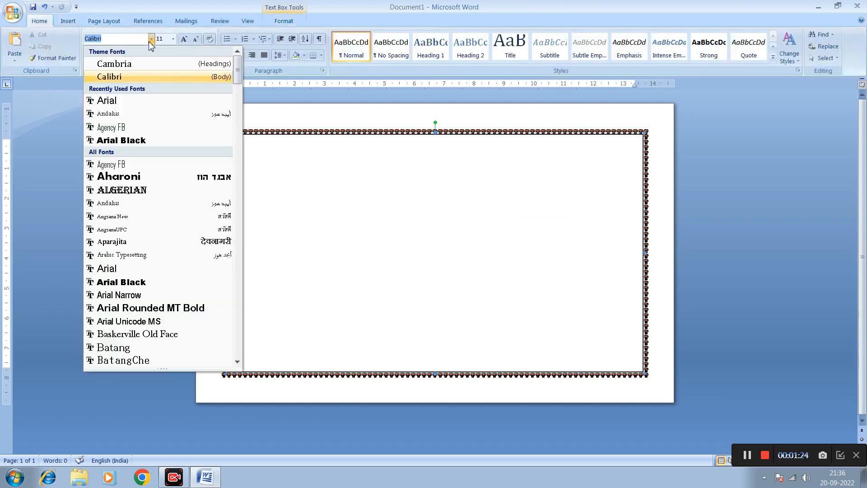
{"action": "left_click", "coordinate": [131, 100]}
{"action": "left_click", "coordinate": [173, 39]}
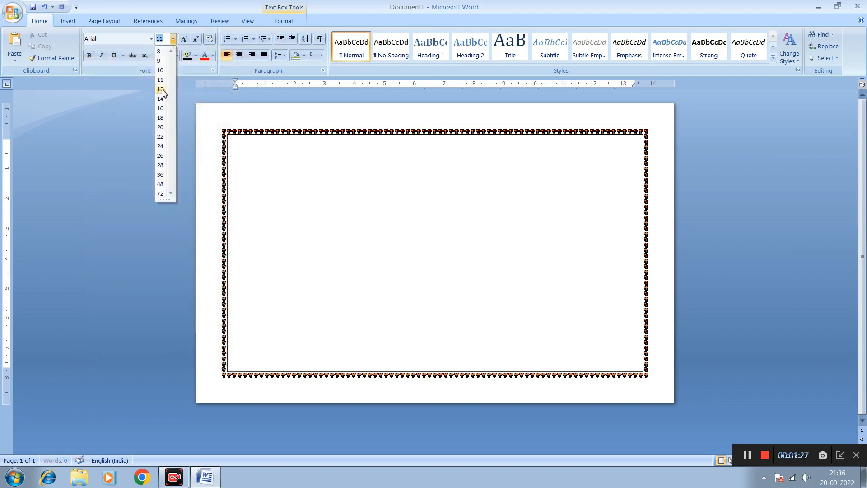
{"action": "left_click", "coordinate": [164, 90]}
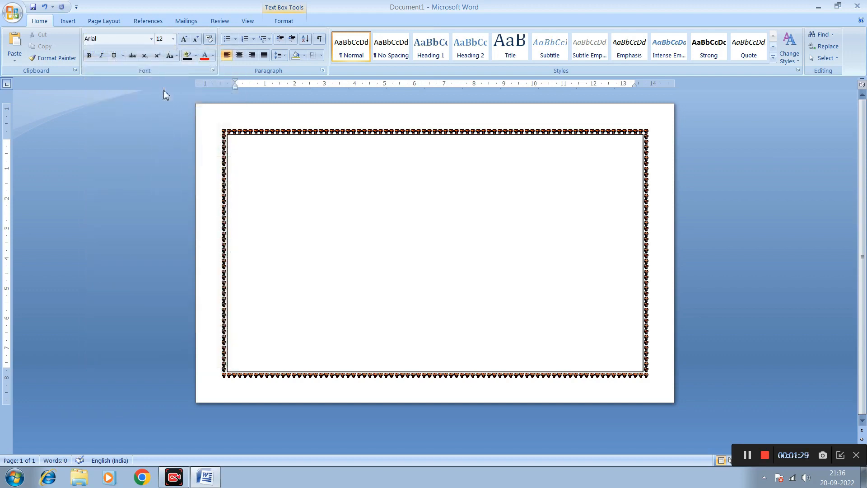
Step: Write the heading RECEIPT on the rectangle's first line and indent it by eight tab stops
{"action": "type", "text": "RECEIPT"}
{"action": "left_click", "coordinate": [237, 147]}
{"action": "key", "text": "Tab"}
{"action": "key", "text": "Tab"}
{"action": "key", "text": "Tab"}
{"action": "key", "text": "Tab"}
{"action": "key", "text": "Tab"}
{"action": "key", "text": "Tab"}
{"action": "key", "text": "Tab"}
{"action": "key", "text": "Tab"}
{"action": "key", "text": "Tab"}
{"action": "key", "text": "BackSpace"}
Step: Make the RECEIPT heading bold and start a new line below it
{"action": "left_click_drag", "start_coordinate": [597, 146], "coordinate": [536, 146]}
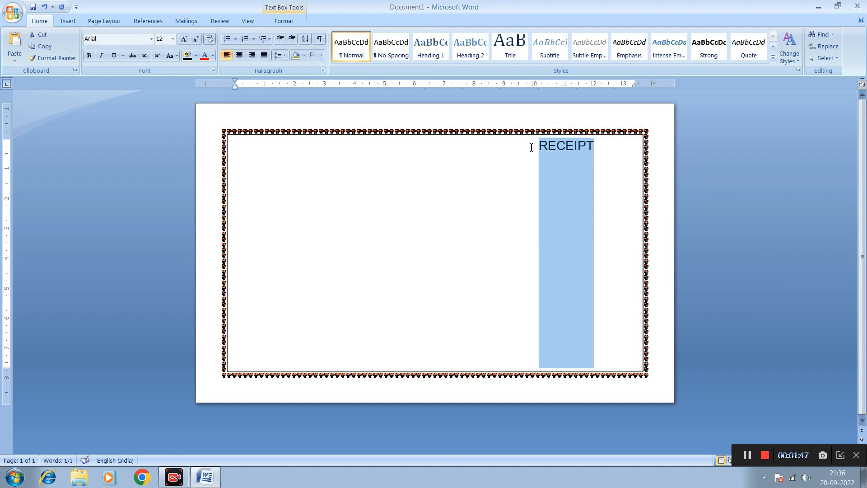
{"action": "key", "text": "ctrl+b"}
{"action": "left_click", "coordinate": [600, 153]}
{"action": "key", "text": "Return"}
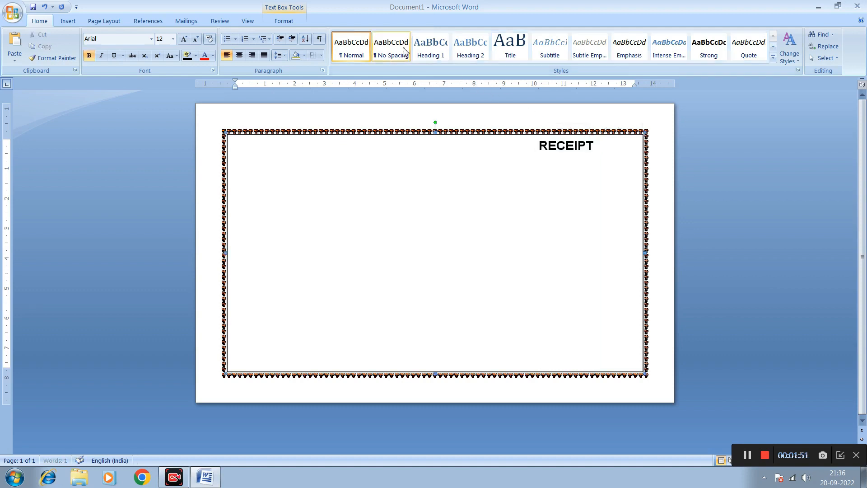
Step: Set all text in the rectangle to 1.0 line spacing and remove the space after paragraphs
{"action": "key", "text": "ctrl+a"}
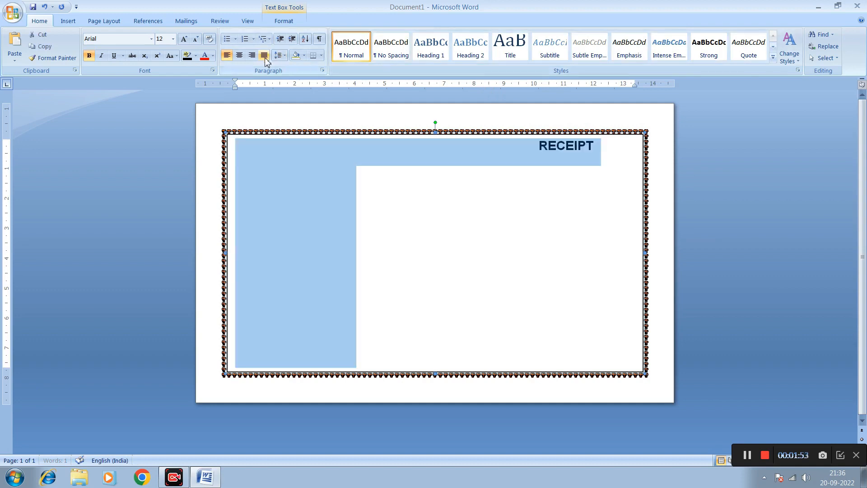
{"action": "left_click", "coordinate": [280, 56]}
{"action": "left_click", "coordinate": [293, 69]}
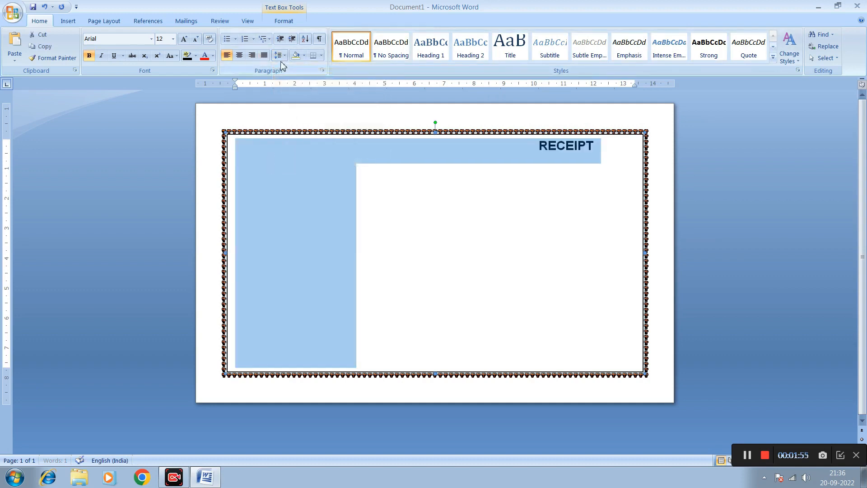
{"action": "left_click", "coordinate": [280, 55]}
{"action": "left_click", "coordinate": [331, 167]}
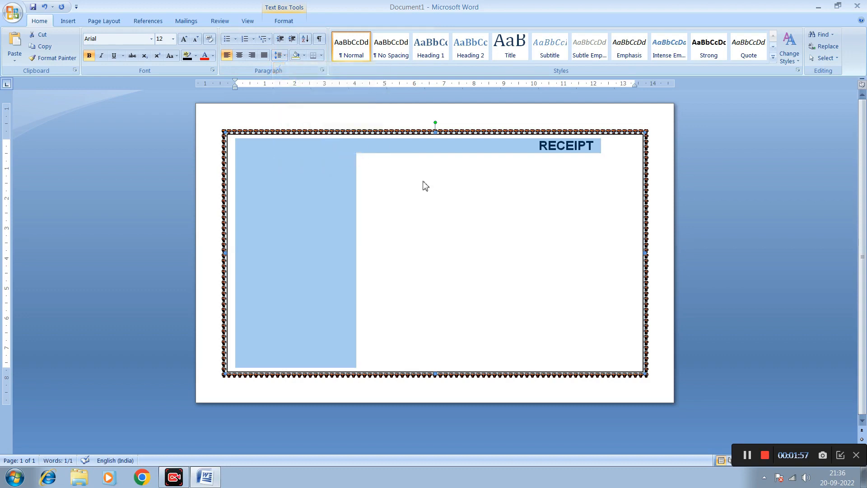
Step: Add the line "No.________" below RECEIPT, leaving a blank line between and aligning it with the heading
{"action": "left_click", "coordinate": [587, 155]}
{"action": "left_click", "coordinate": [599, 147]}
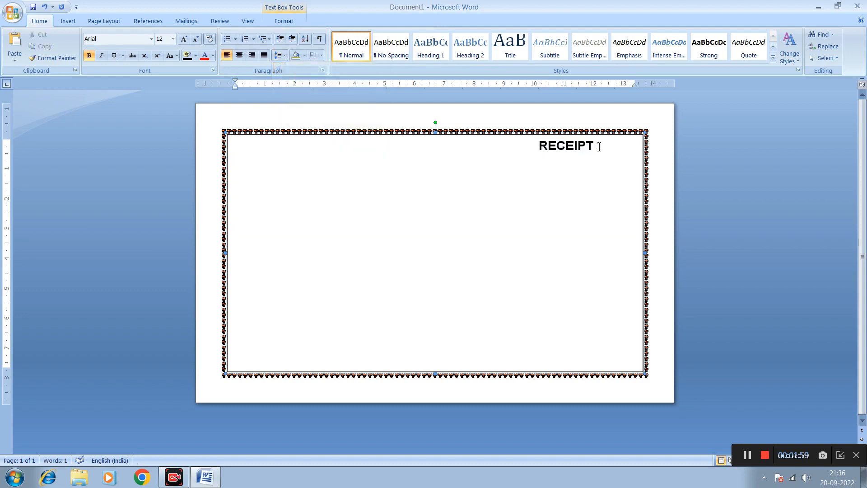
{"action": "key", "text": "Return"}
{"action": "key", "text": "Tab"}
{"action": "type", "text": "nO."}
{"action": "key", "text": "BackSpace"}
{"action": "key", "text": "BackSpace"}
{"action": "key", "text": "BackSpace"}
{"action": "type", "text": "No.________"}
Step: Remove the bold formatting from the No. line and continue on a new line below it
{"action": "key", "text": "ctrl+shift+Left"}
{"action": "key", "text": "ctrl+shift+Left"}
{"action": "key", "text": "ctrl+b"}
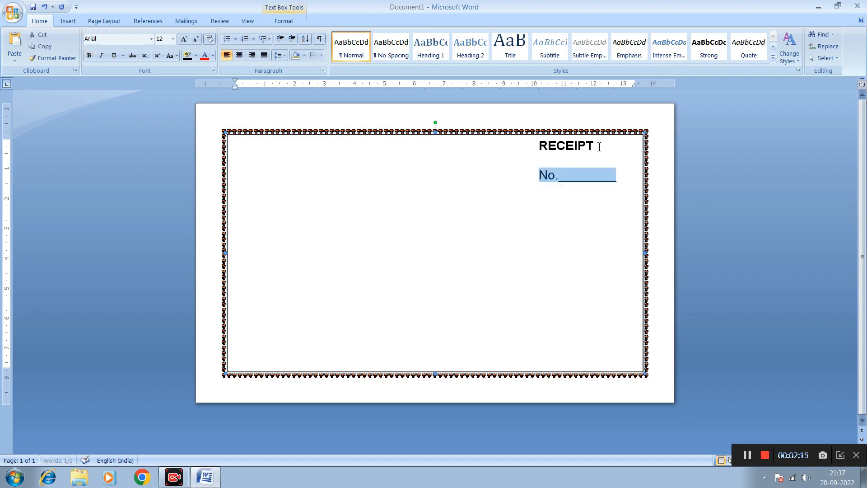
{"action": "key", "text": "Right"}
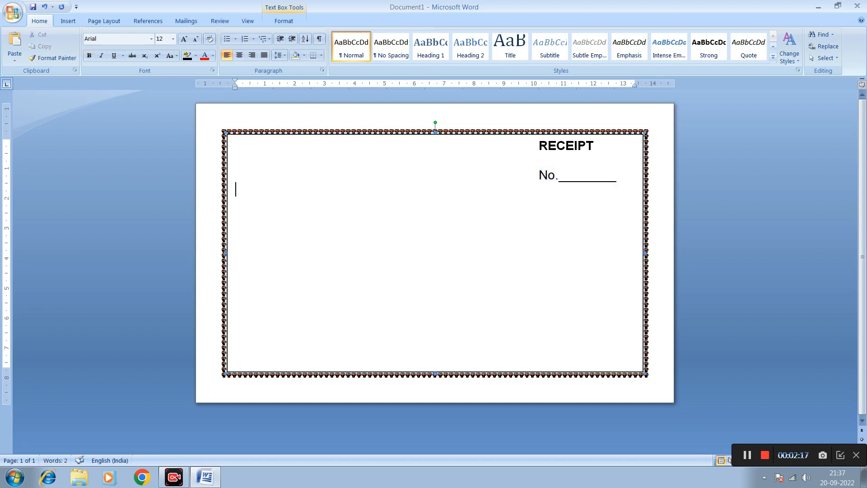
Step: Add a "Date" line followed by a row of dots, aligned below the No. line
{"action": "key", "text": "Tab"}
{"action": "key", "text": "Tab"}
{"action": "key", "text": "Tab"}
{"action": "key", "text": "Tab"}
{"action": "key", "text": "Tab"}
{"action": "type", "text": "Date............"}
Step: Replace the underscores after "No" with a row of dots as long as the Date line
{"action": "key", "text": "Up"}
{"action": "key", "text": "ctrl+shift+Left"}
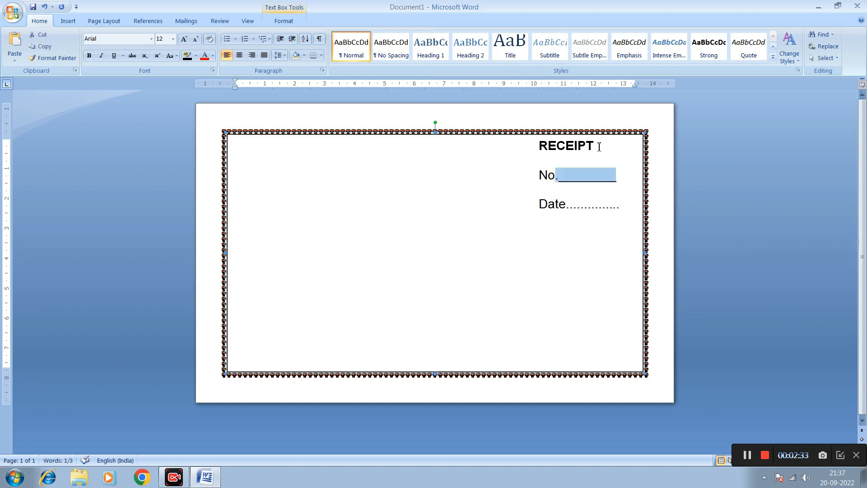
{"action": "type", "text": ".........."}
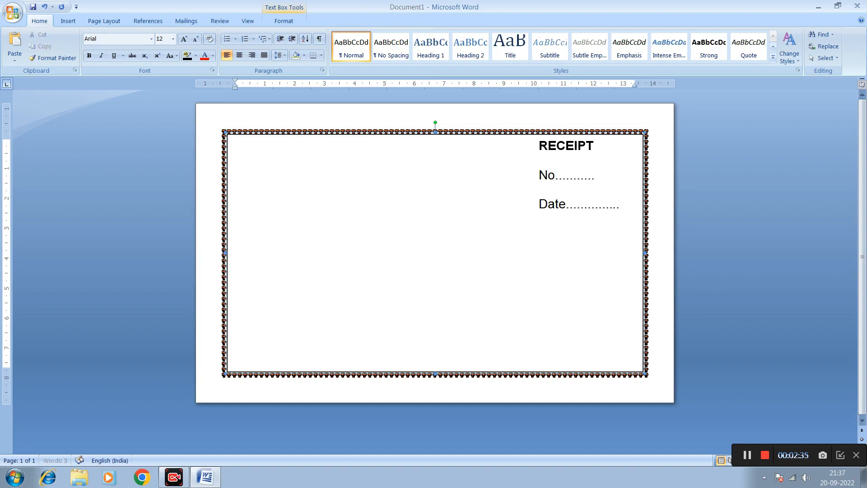
{"action": "type", "text": "......"}
{"action": "left_click_drag", "start_coordinate": [540, 177], "coordinate": [618, 229]}
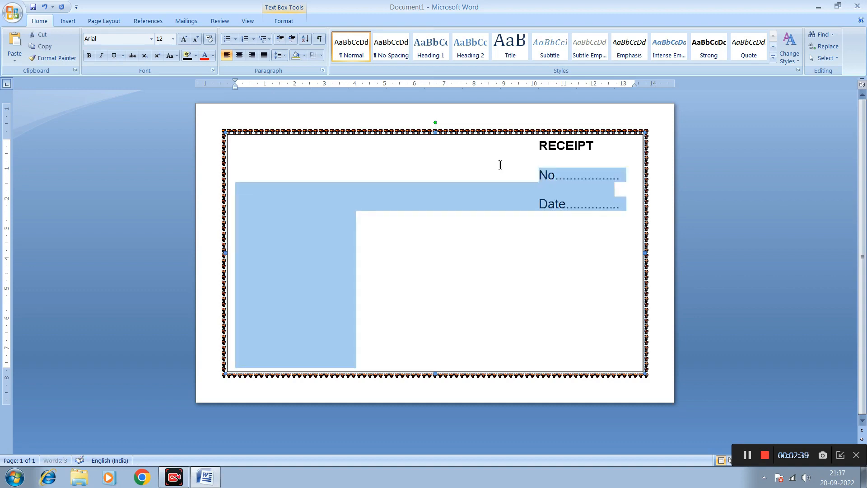
{"action": "left_click", "coordinate": [281, 56]}
{"action": "left_click", "coordinate": [550, 195]}
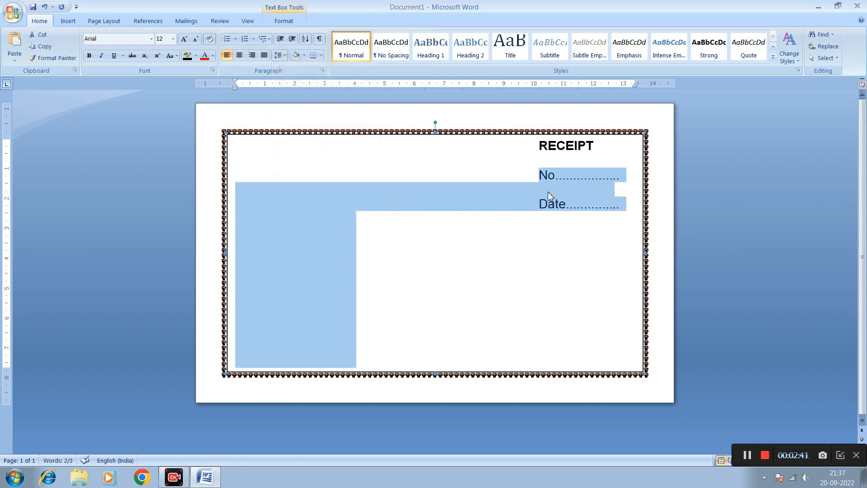
{"action": "left_click", "coordinate": [550, 195]}
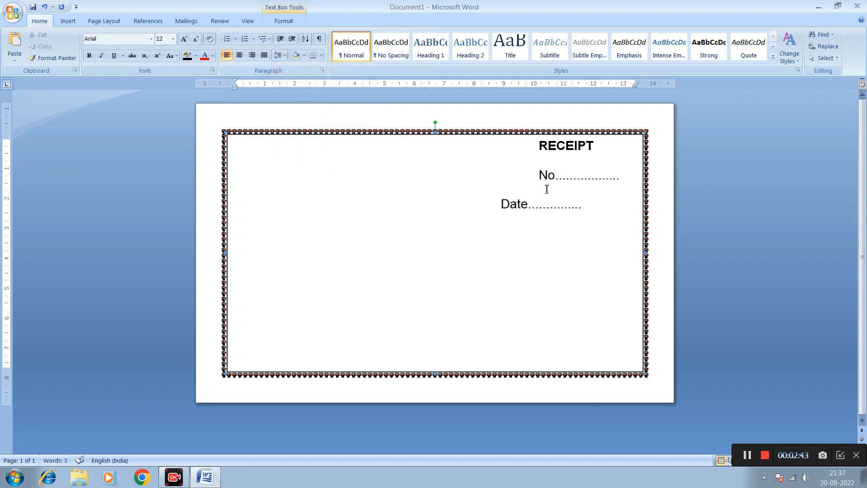
Step: Remove the blank line between the No and Date lines, keeping Date aligned directly below No
{"action": "left_click", "coordinate": [502, 204]}
{"action": "key", "text": "BackSpace"}
{"action": "key", "text": "BackSpace"}
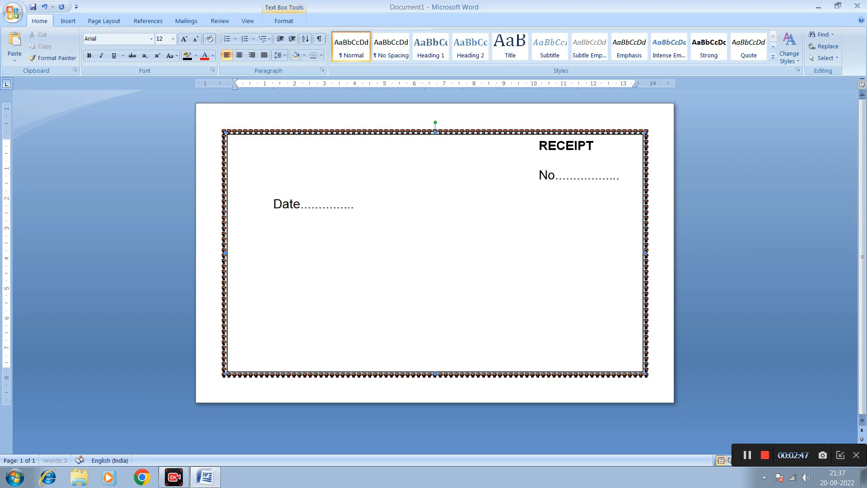
{"action": "key", "text": "BackSpace"}
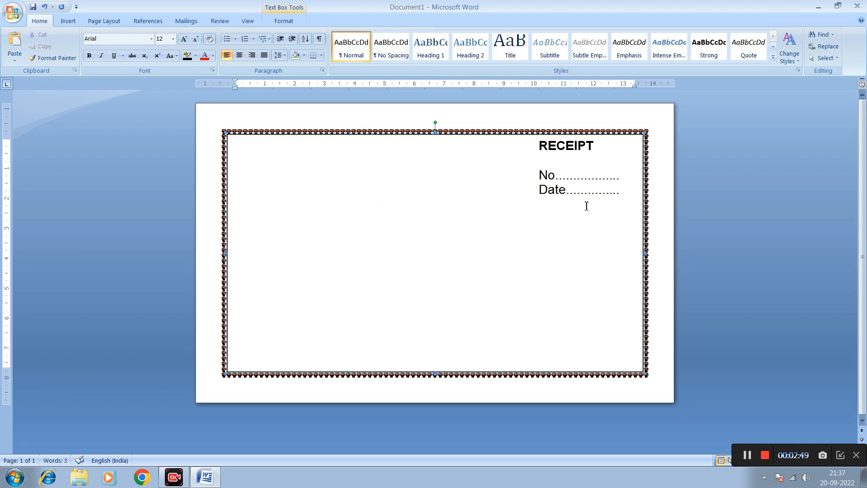
Step: Below Date, leave a blank line and add "Received with thanks from" with dots to the line's end, followed by a full-width dotted line
{"action": "left_click", "coordinate": [632, 196]}
{"action": "key", "text": "Return"}
{"action": "key", "text": "Return"}
{"action": "type", "text": "Received with thanks f"}
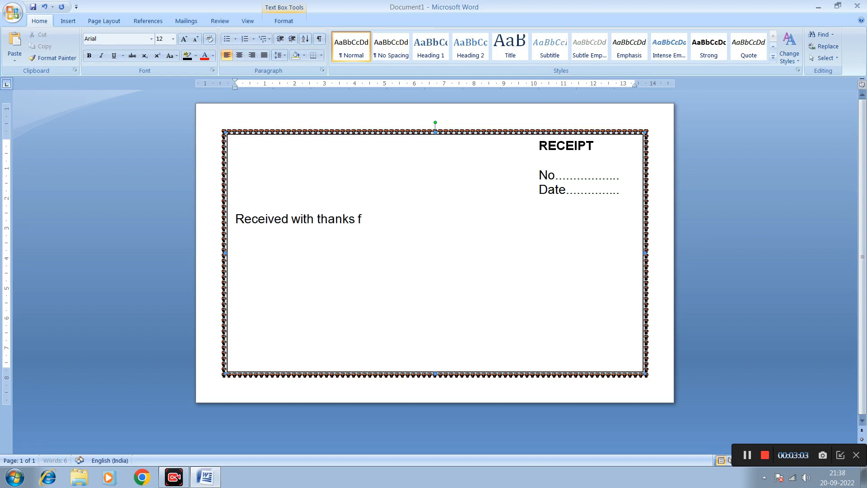
{"action": "type", "text": "rom................"}
{"action": "key", "text": "BackSpace"}
{"action": "key", "text": "BackSpace"}
{"action": "key", "text": "BackSpace"}
{"action": "type", "text": "\\"}
{"action": "key", "text": "BackSpace"}
{"action": "key", "text": "Return"}
{"action": "type", "text": "................................"}
Step: Add the line "the sum of Rupees" followed by dots that reach exactly to the end of the line
{"action": "key", "text": "Return"}
{"action": "type", "text": "the sum o"}
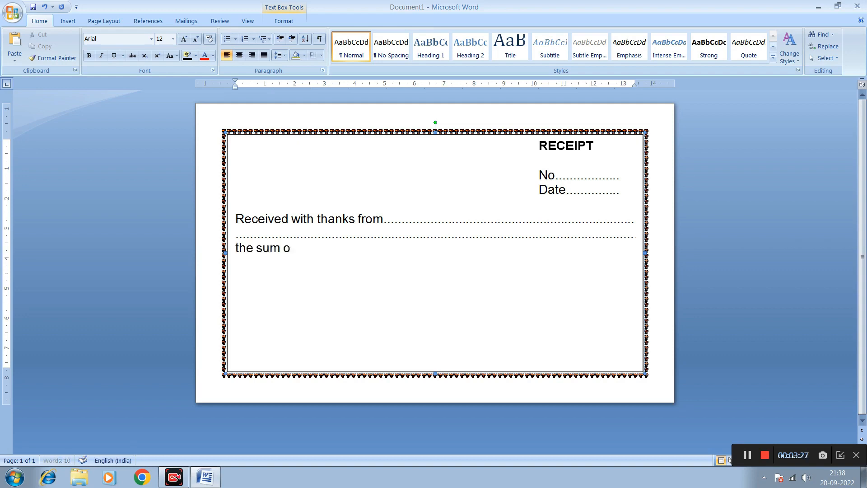
{"action": "type", "text": "f Rupees."}
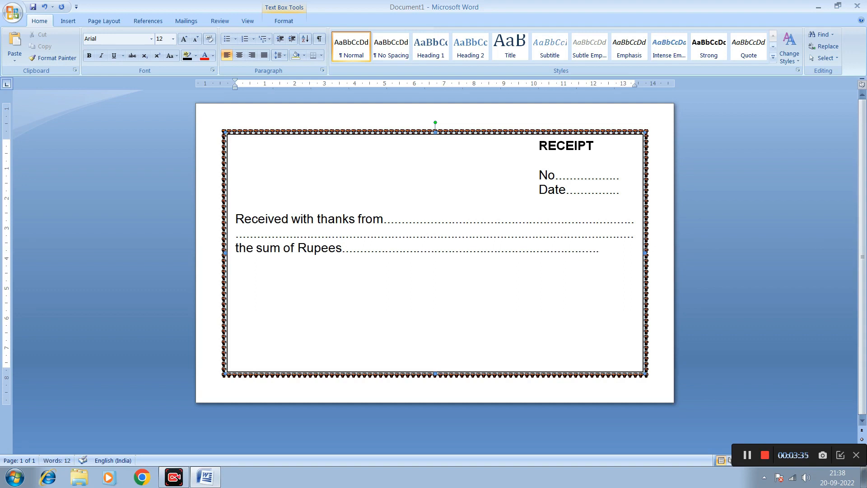
{"action": "type", "text": ".................="}
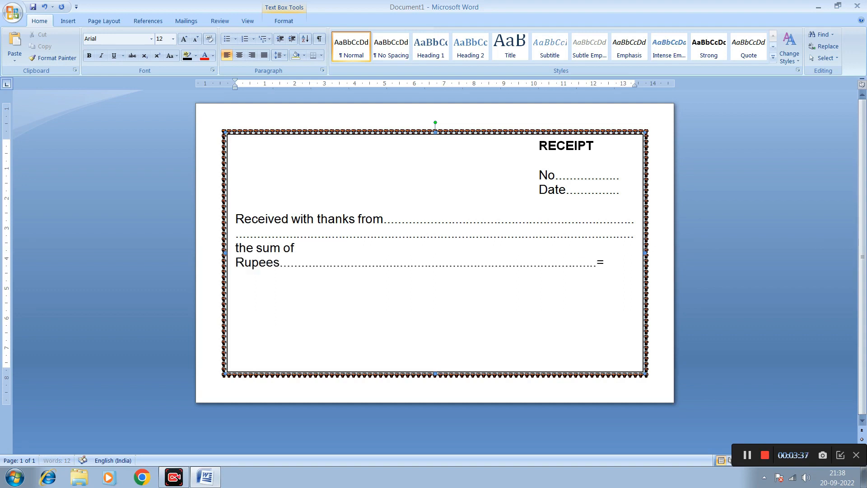
{"action": "key", "text": "BackSpace"}
{"action": "key", "text": "BackSpace"}
{"action": "key", "text": "BackSpace"}
{"action": "key", "text": "BackSpace"}
{"action": "key", "text": "BackSpace"}
{"action": "key", "text": "BackSpace"}
{"action": "key", "text": "BackSpace"}
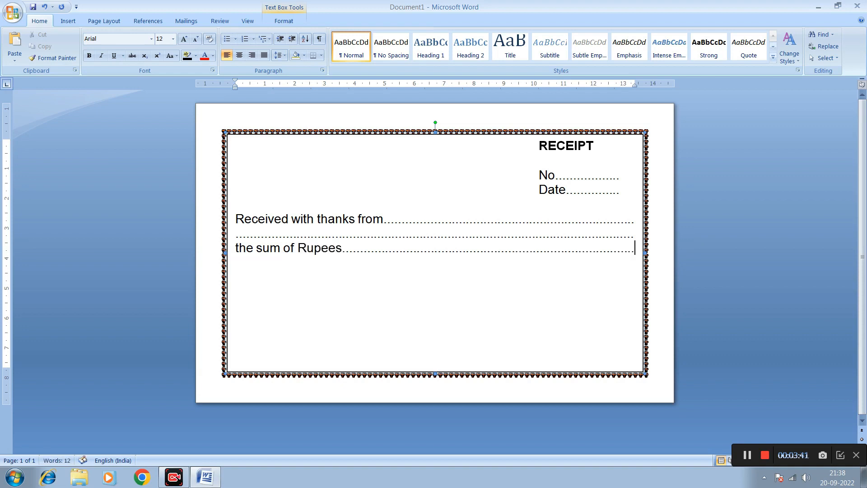
Step: Add a dotted line ending in "by Cheque / Cash / Draft", with enough dots to fill the full line width
{"action": "key", "text": "Return"}
{"action": "type", "text": ".............................................................by Cheque / Ca"}
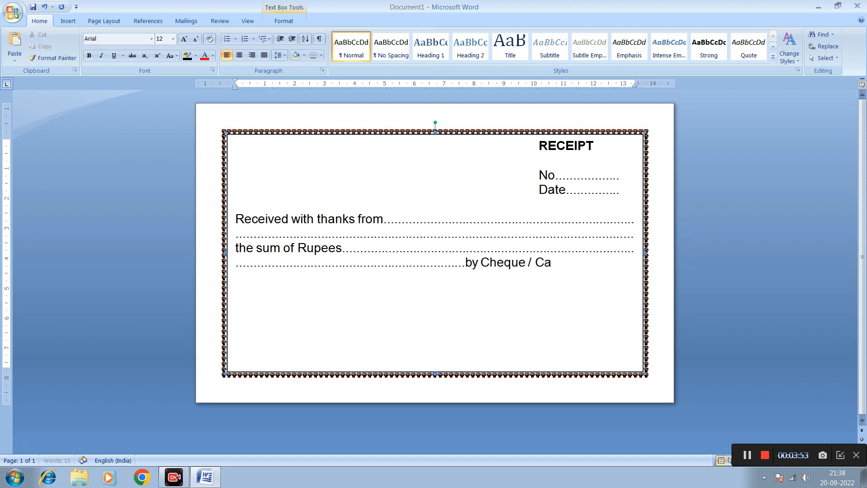
{"action": "type", "text": "sh / Draft"}
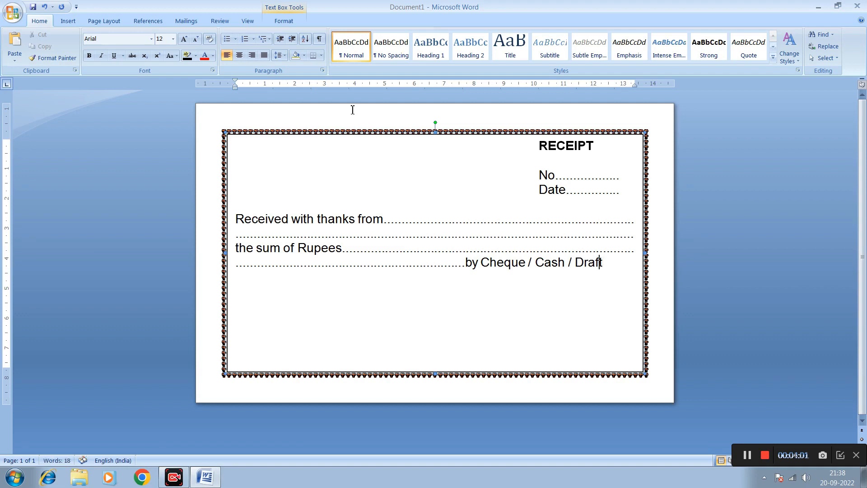
{"action": "type", "text": "........"}
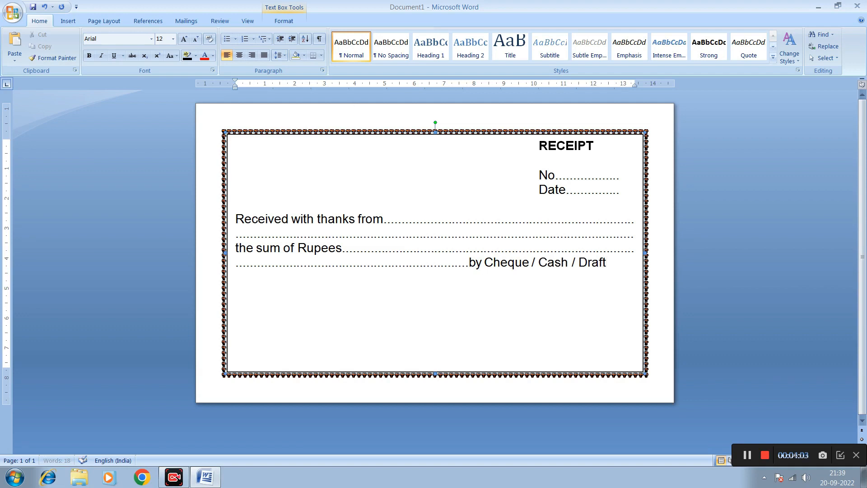
{"action": "type", "text": "........."}
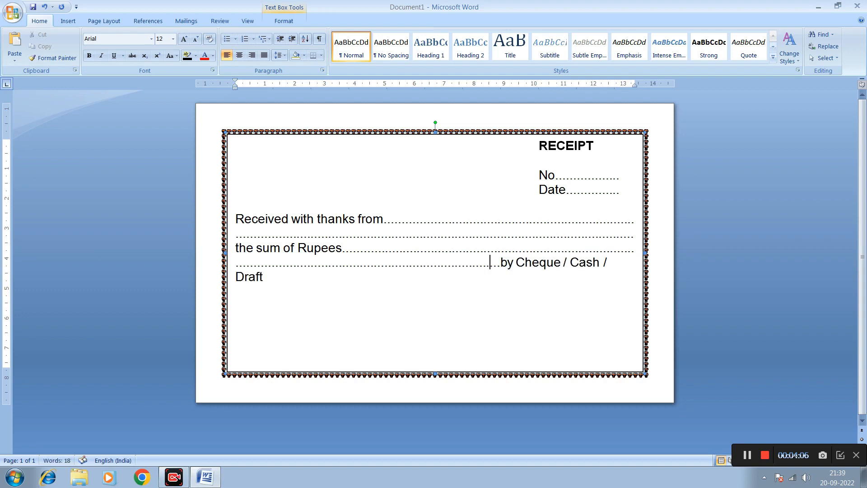
{"action": "key", "text": "BackSpace"}
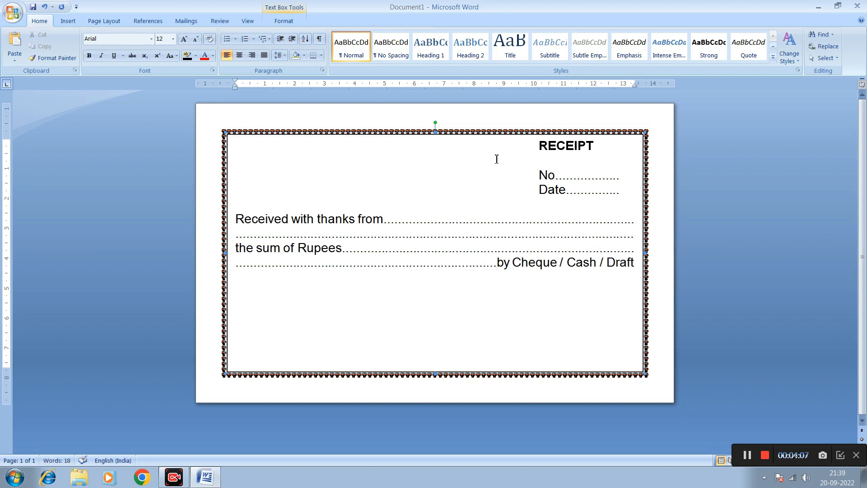
Step: Add a line with "No", "Dated" and "Drawn on", each followed by dots, filling the full line width
{"action": "left_click", "coordinate": [635, 263]}
{"action": "key", "text": "Return"}
{"action": "type", "text": "No.......................Dated."}
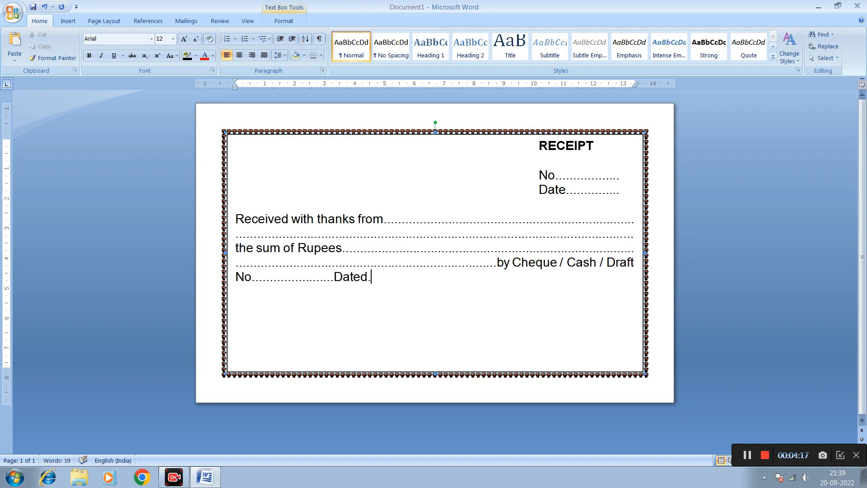
{"action": "type", "text": "..........................Drawn on"}
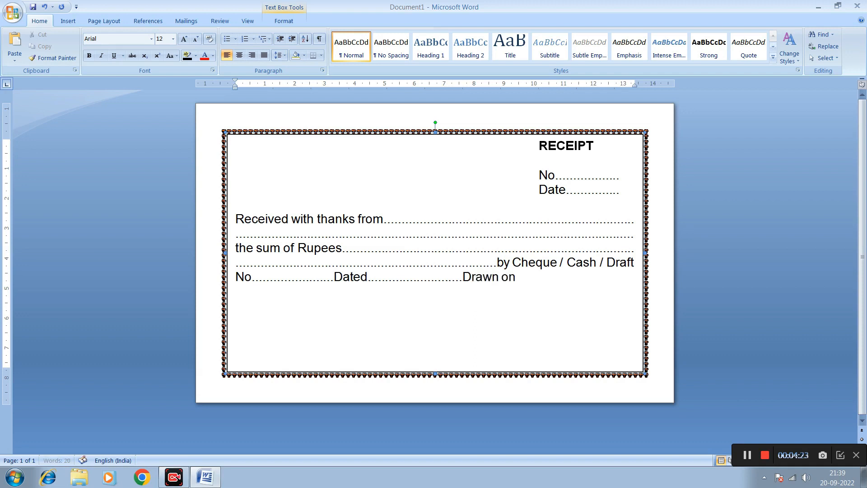
{"action": "type", "text": "........................."}
{"action": "key", "text": "BackSpace"}
{"action": "key", "text": "BackSpace"}
{"action": "key", "text": "BackSpace"}
{"action": "type", "text": "."}
Step: Add the line "in part / full / advance payment on a/c" followed by dots to the end of the line
{"action": "key", "text": "Return"}
{"action": "type", "text": "in part / full /"}
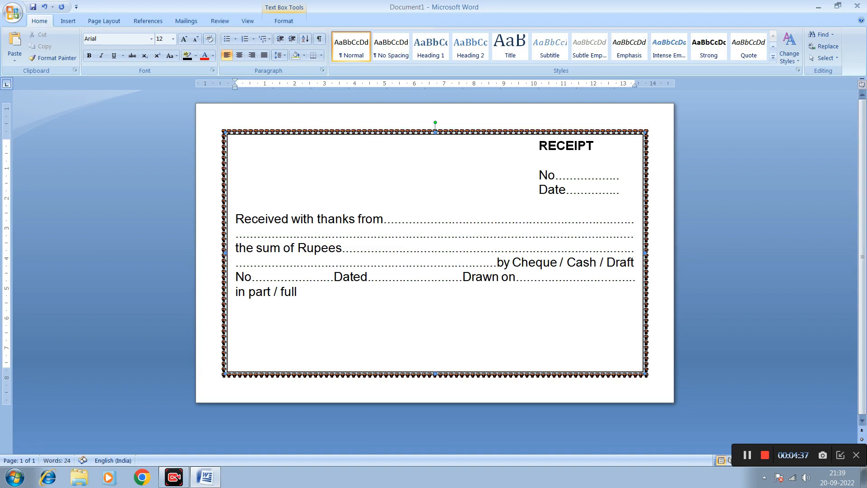
{"action": "type", "text": " advanc"}
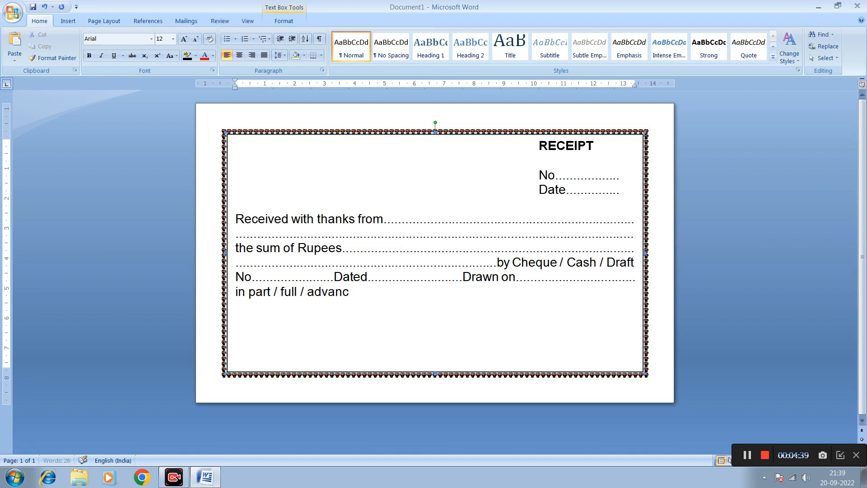
{"action": "type", "text": "e payment"}
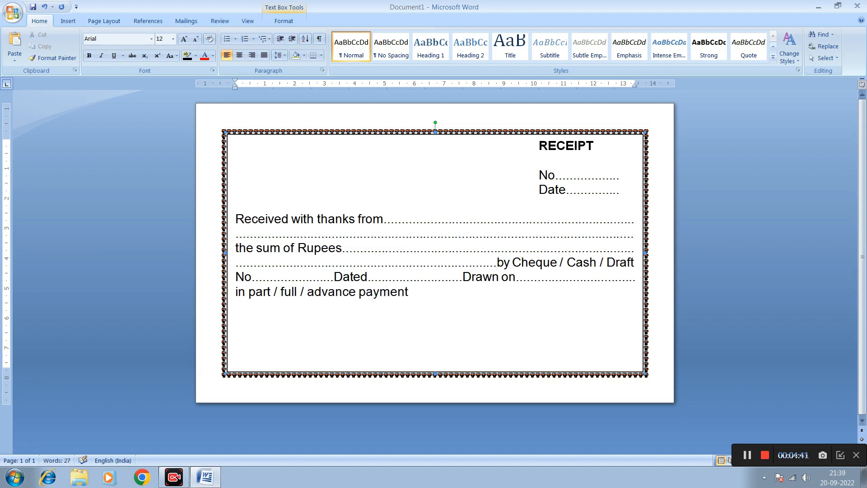
{"action": "type", "text": " on a/c................"}
Step: Add "Rs" followed by a short row of dots, two blank lines below the payment line
{"action": "key", "text": "Return"}
{"action": "key", "text": "Return"}
{"action": "type", "text": "Rs"}
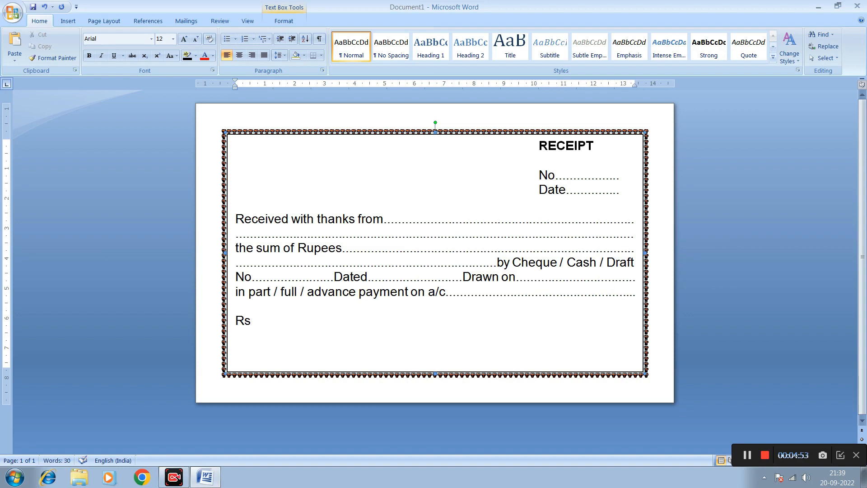
{"action": "type", "text": "......................."}
{"action": "key", "text": "Up"}
{"action": "key", "text": "Up"}
{"action": "key", "text": "Return"}
Step: Leave a blank line below Rs and add "Receipt Subject to Realization of Cheque", with "Signature" at the far end of the same line
{"action": "key", "text": "Down"}
{"action": "key", "text": "Down"}
{"action": "type", "text": "Re"}
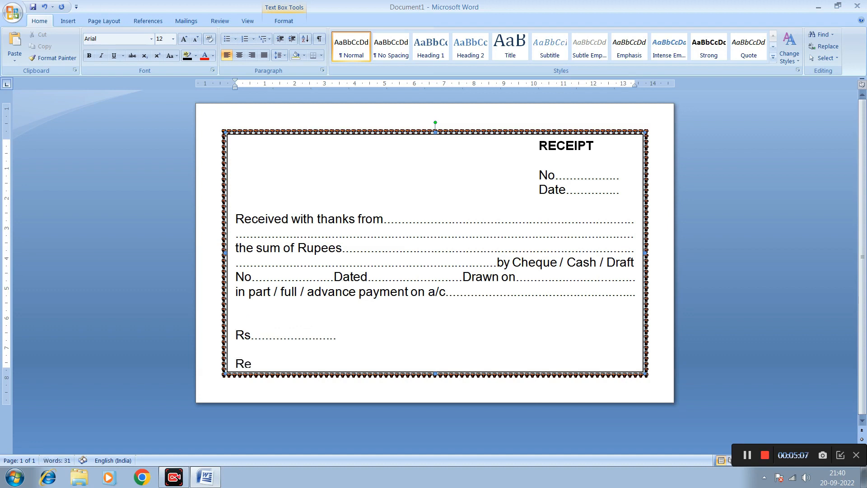
{"action": "type", "text": "ceipt Subject to R"}
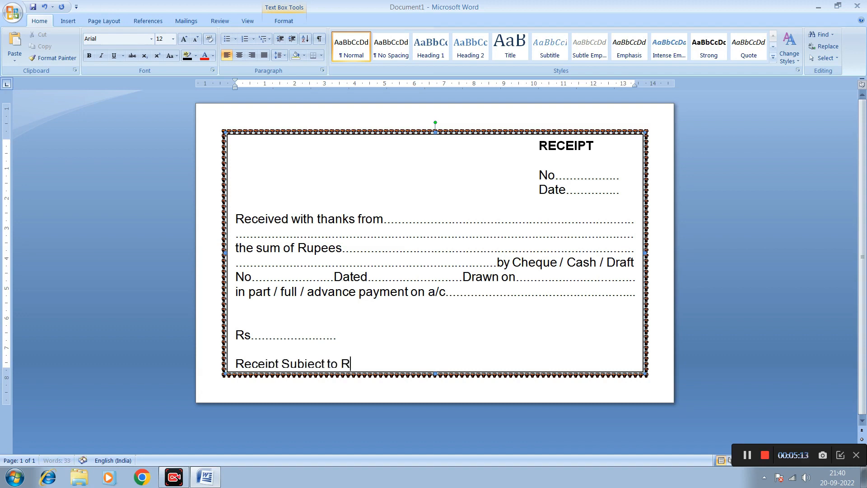
{"action": "type", "text": "ealization of C"}
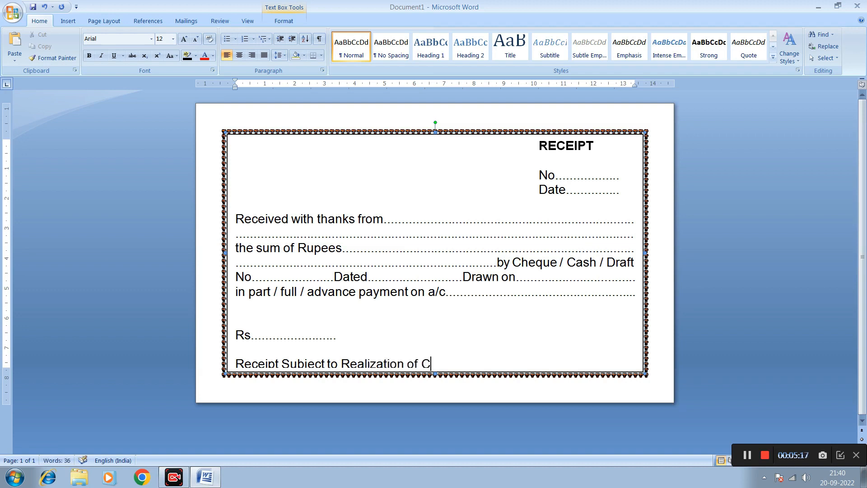
{"action": "type", "text": "heque"}
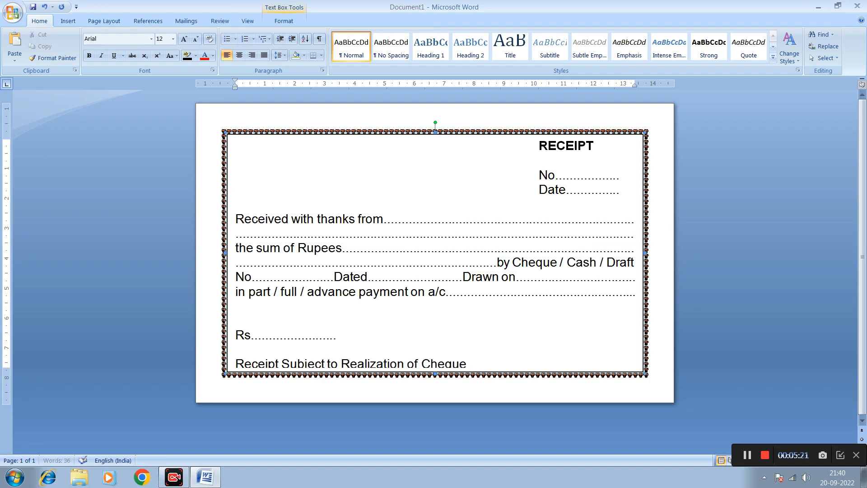
{"action": "type", "text": "Signature"}
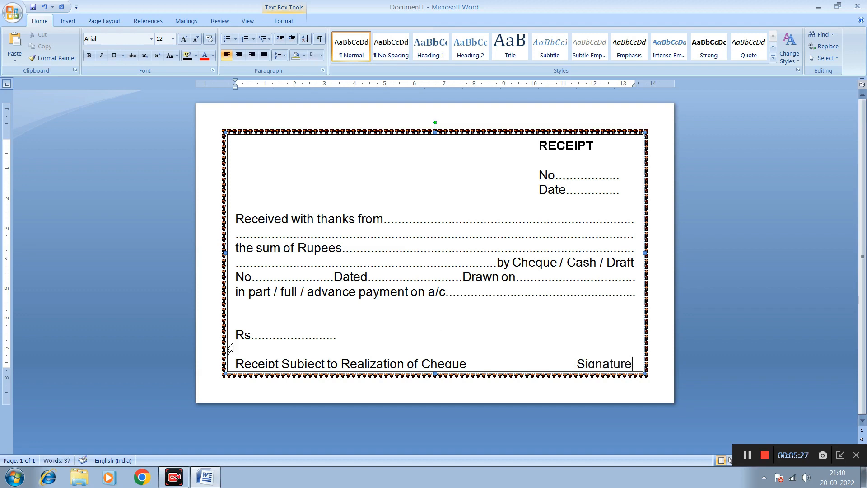
Step: Remove one blank line above Rs so the Signature line fits inside the border, keeping one blank line between Rs and that line
{"action": "left_click", "coordinate": [242, 349]}
{"action": "key", "text": "Delete"}
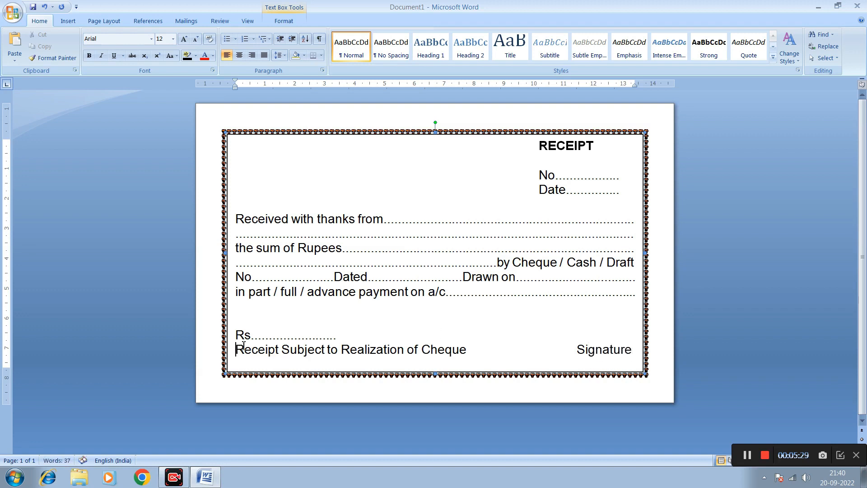
{"action": "left_click", "coordinate": [239, 326]}
{"action": "key", "text": "Delete"}
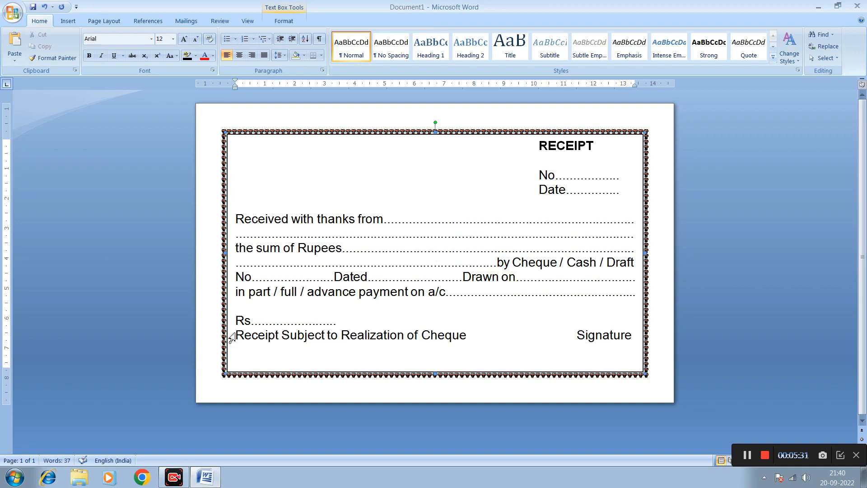
{"action": "left_click", "coordinate": [237, 334]}
{"action": "key", "text": "Return"}
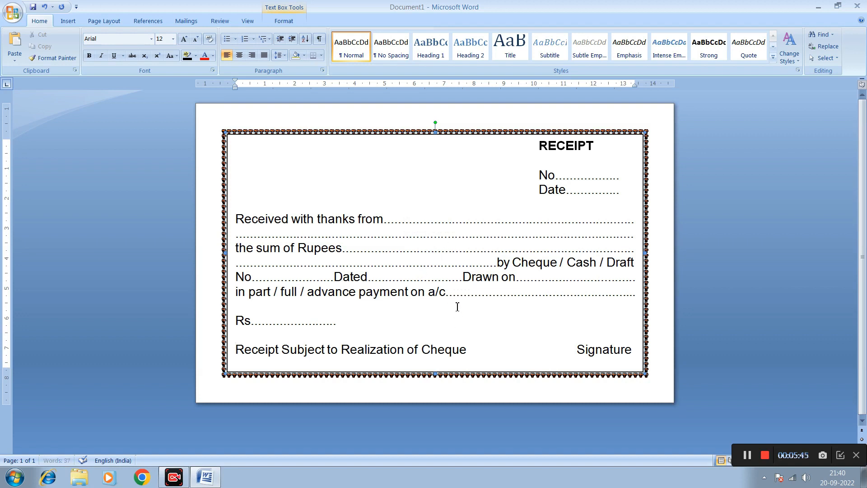
{"action": "left_click", "coordinate": [487, 136]}
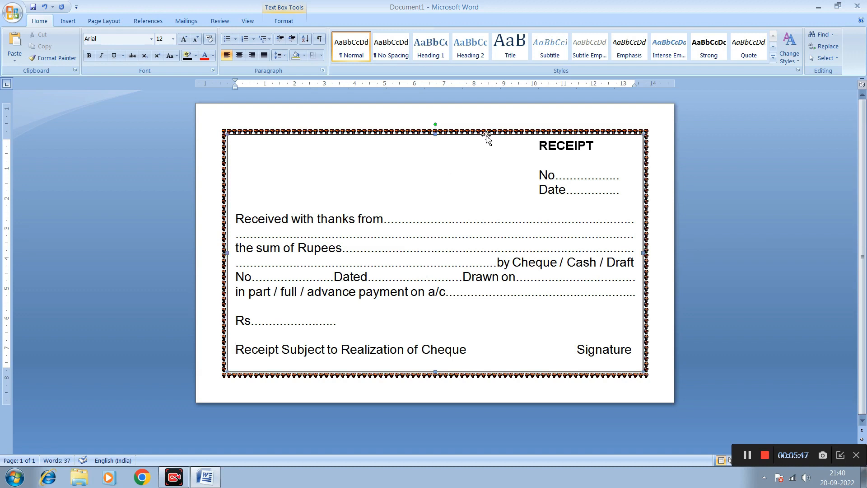
{"action": "left_click", "coordinate": [272, 186]}
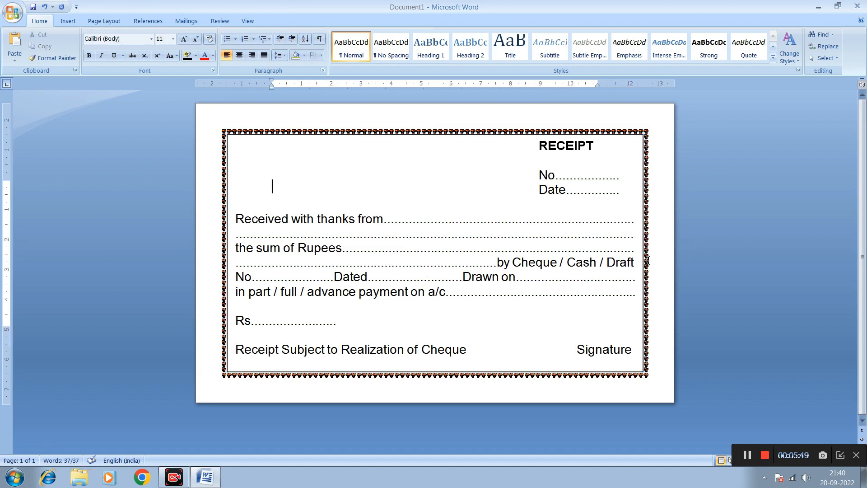
{"action": "left_click", "coordinate": [484, 136]}
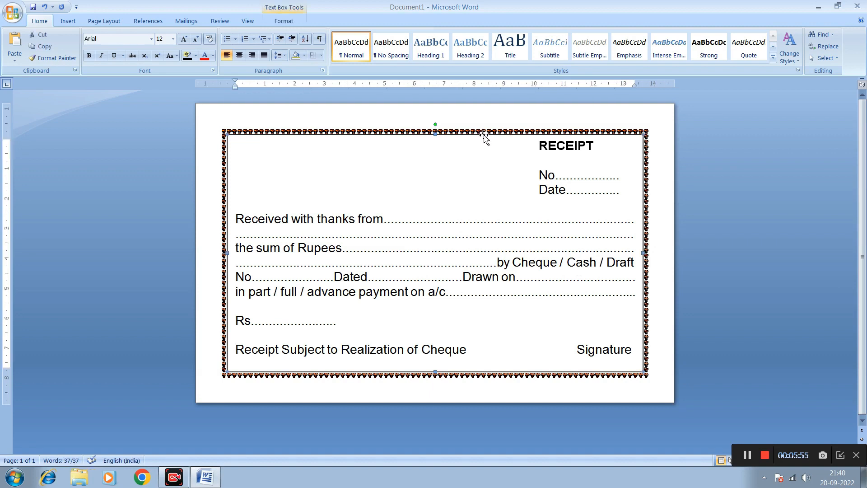
{"action": "left_click", "coordinate": [483, 139]}
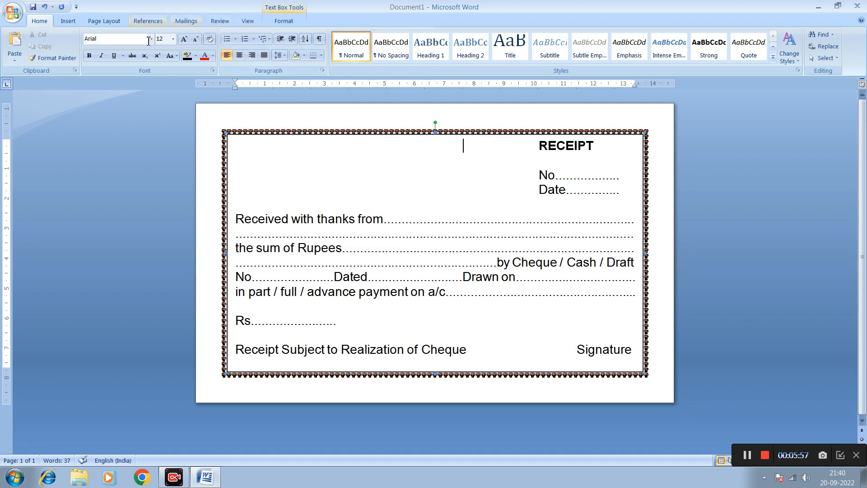
{"action": "left_click", "coordinate": [190, 22]}
{"action": "left_click", "coordinate": [211, 23]}
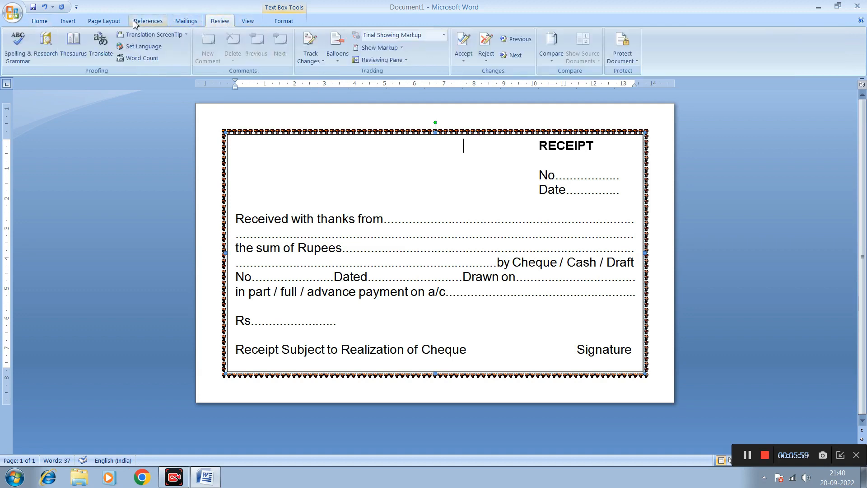
Step: Preview a yellow page color behind the receipt and set the page color to No Color
{"action": "left_click", "coordinate": [104, 21]}
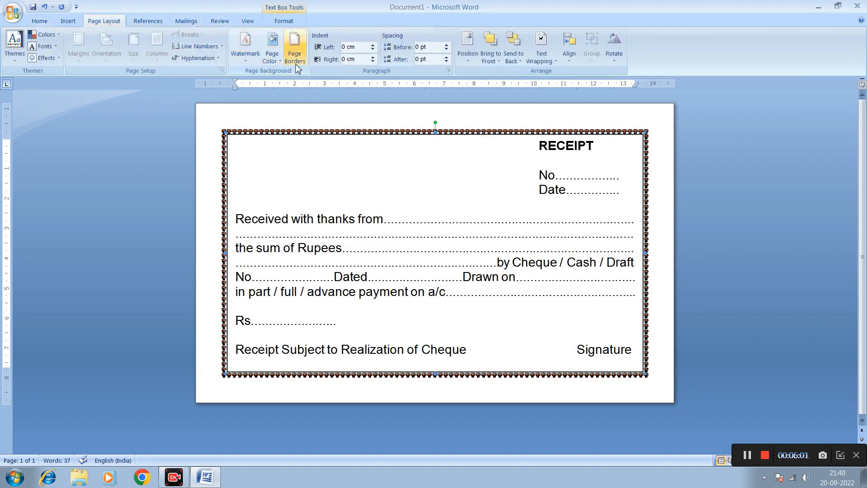
{"action": "left_click", "coordinate": [282, 66]}
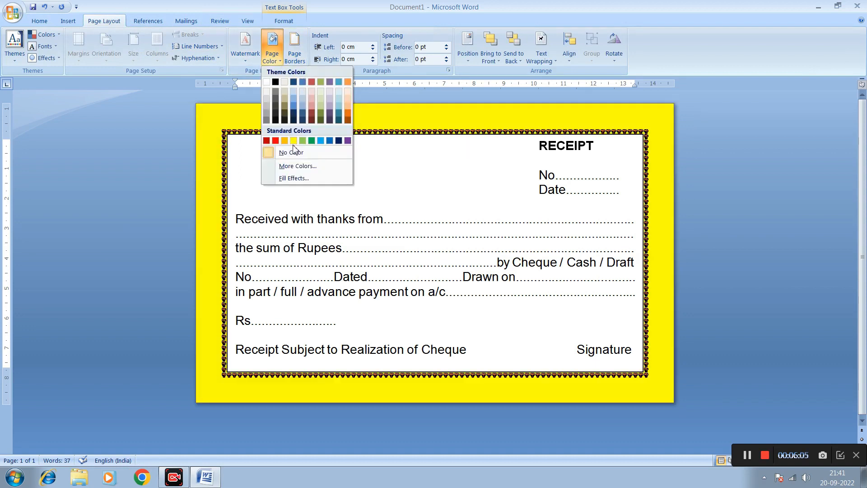
{"action": "left_click", "coordinate": [396, 176]}
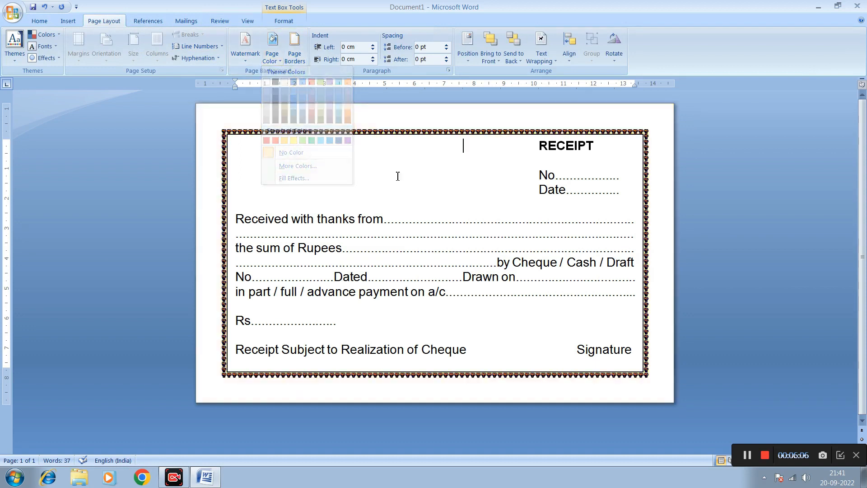
{"action": "left_click", "coordinate": [238, 140]}
{"action": "left_click", "coordinate": [269, 62]}
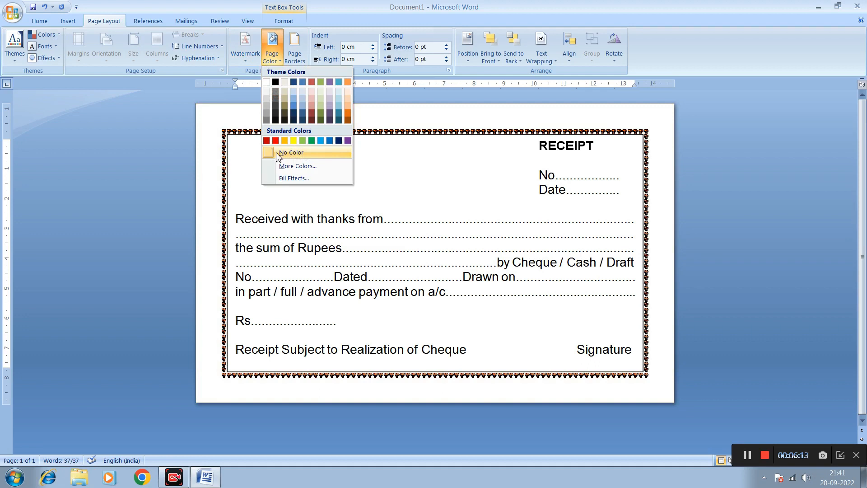
{"action": "left_click", "coordinate": [300, 156]}
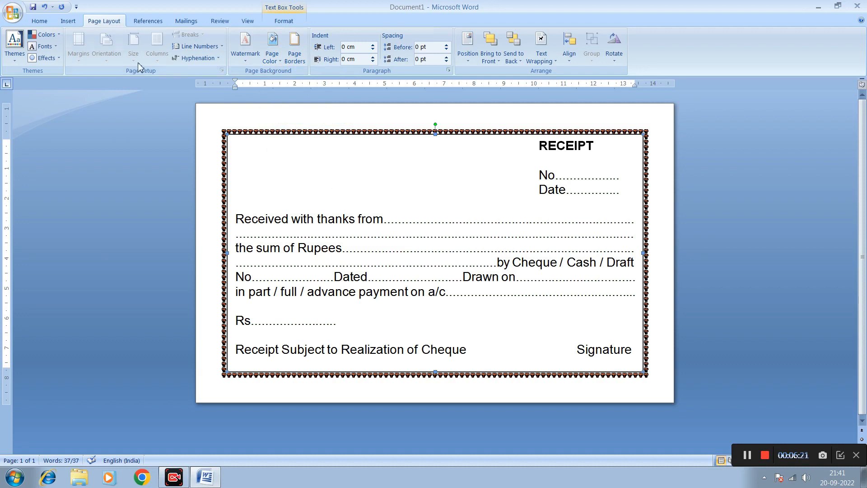
Step: Select the current page as the print range, review the L3250 Series printer's properties and close the print settings without printing
{"action": "left_click", "coordinate": [39, 21]}
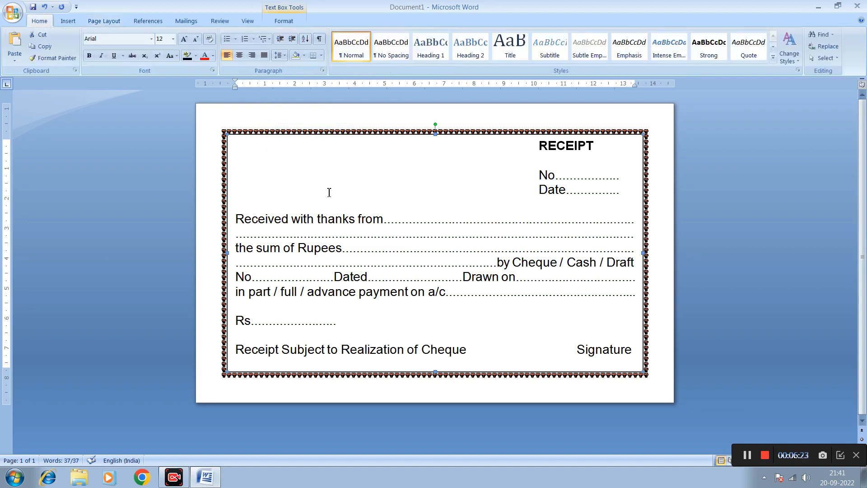
{"action": "key", "text": "ctrl+p"}
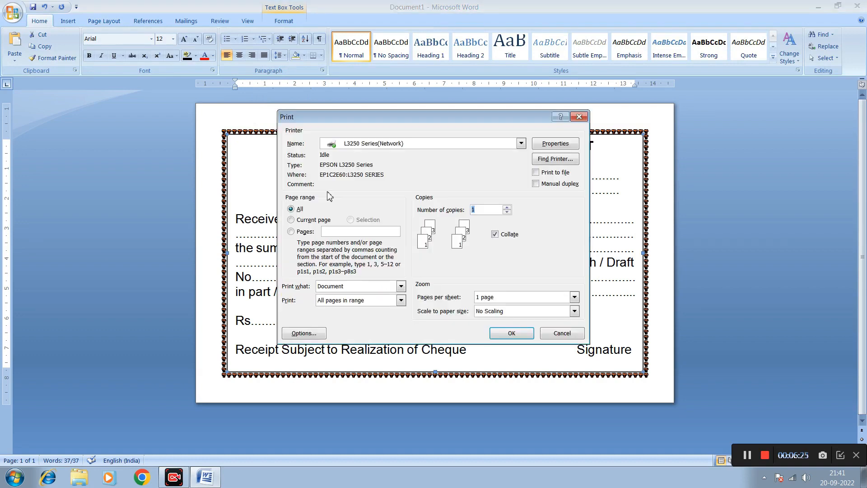
{"action": "left_click", "coordinate": [315, 220]}
{"action": "left_click", "coordinate": [555, 144]}
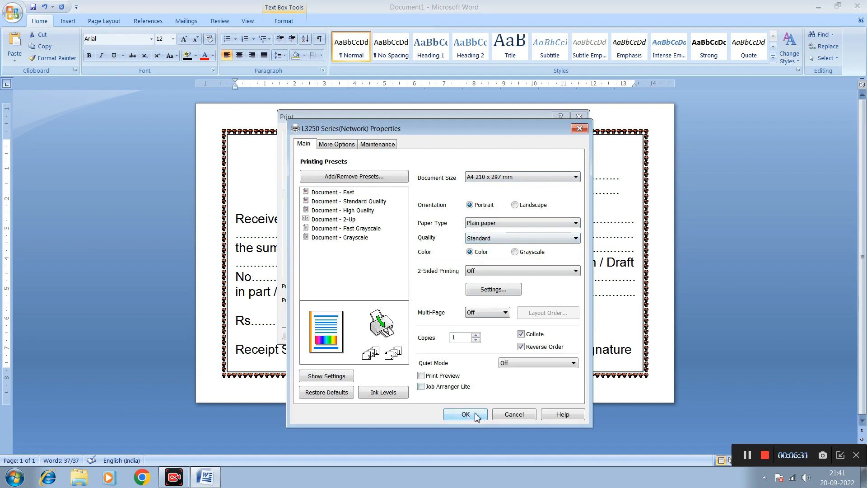
{"action": "left_click", "coordinate": [520, 416]}
{"action": "left_click", "coordinate": [561, 339]}
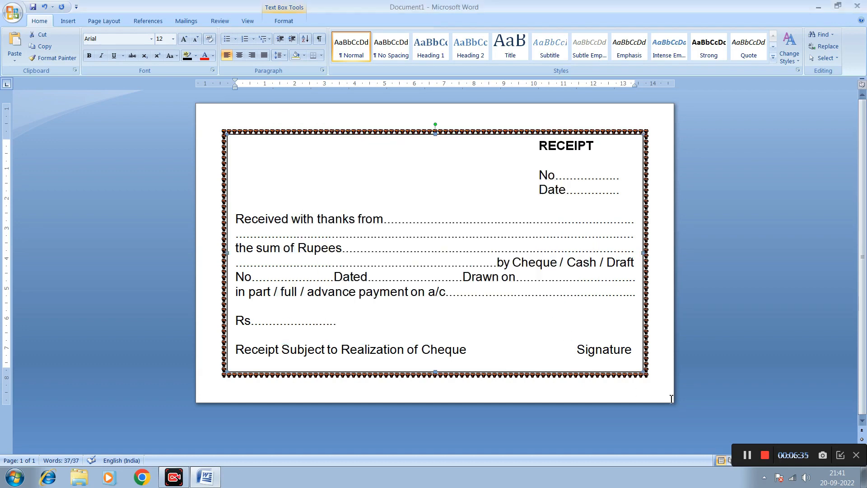